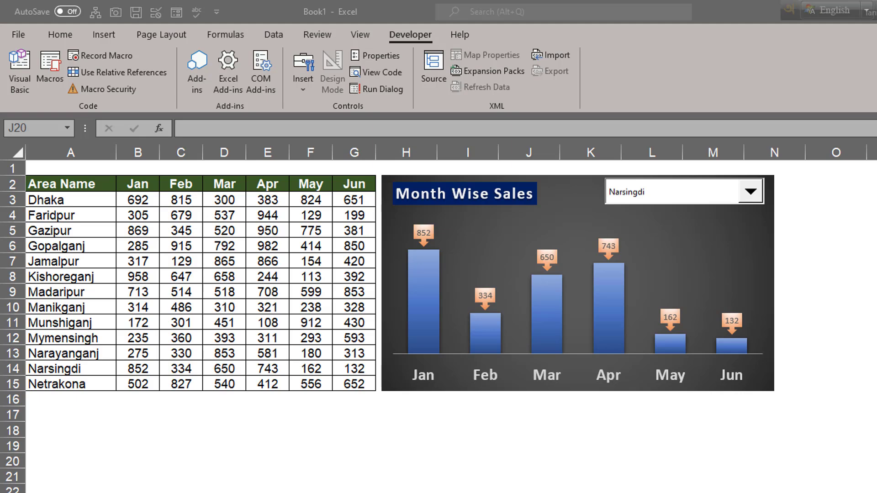
Examine the monthly sales table in A2:G15 and the Month Wise Sales chart beside it.
{"action": "left_click", "coordinate": [82, 187]}
{"action": "left_click_drag", "start_coordinate": [82, 187], "coordinate": [354, 383]}
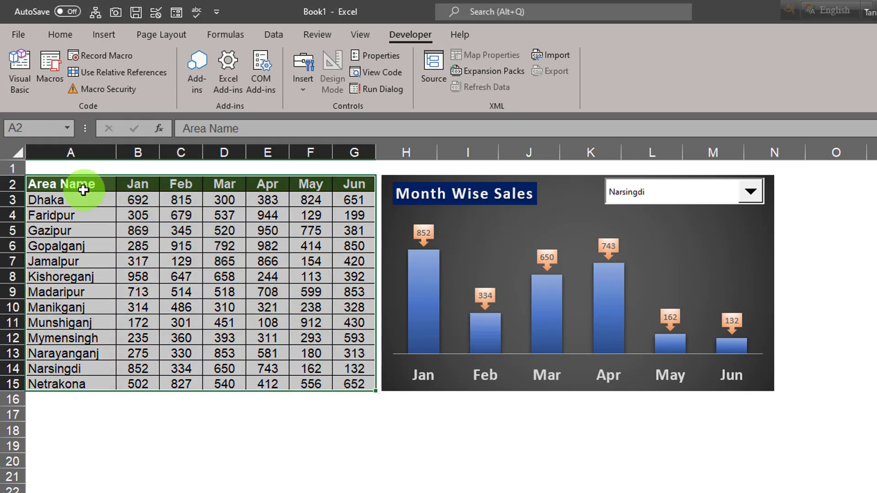
{"action": "left_click", "coordinate": [85, 188]}
{"action": "left_click", "coordinate": [138, 188]}
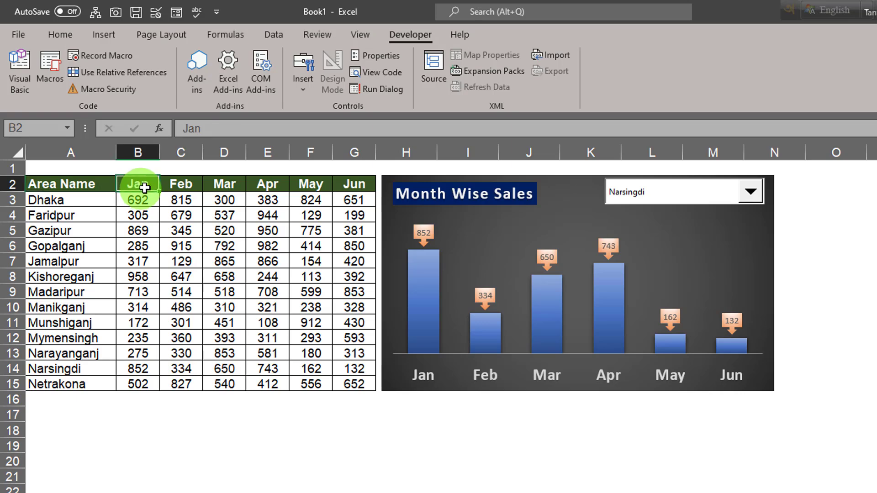
{"action": "left_click", "coordinate": [351, 185]}
{"action": "left_click_drag", "start_coordinate": [137, 200], "coordinate": [346, 378]}
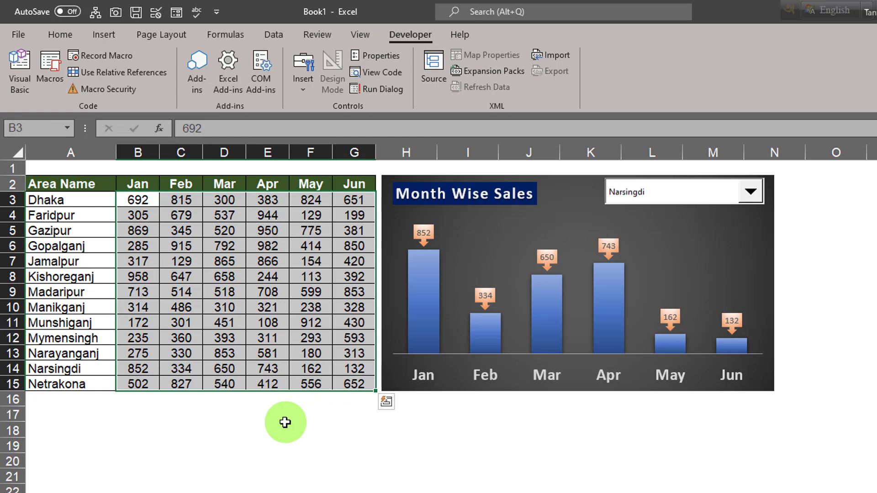
{"action": "left_click", "coordinate": [311, 308]}
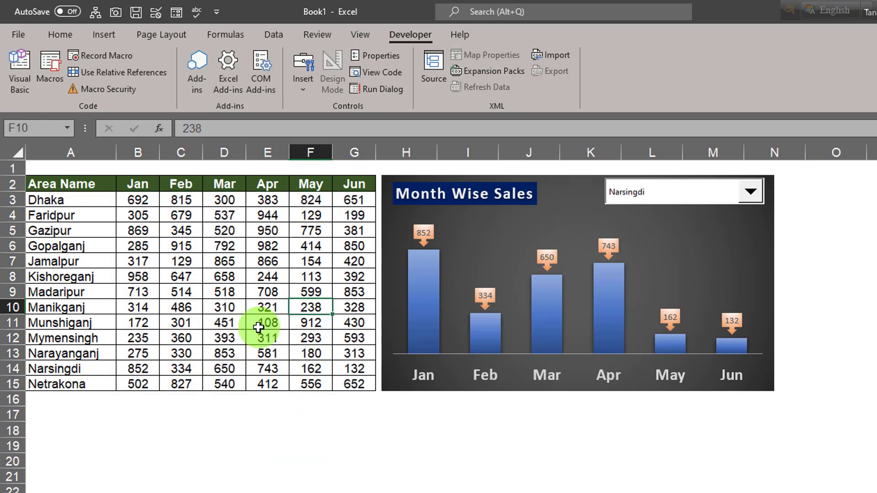
{"action": "left_click_drag", "start_coordinate": [114, 181], "coordinate": [351, 383]}
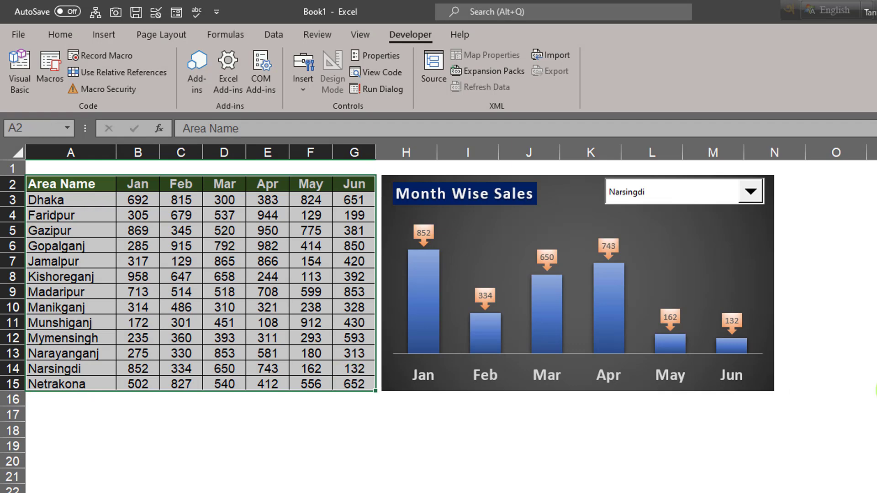
{"action": "left_click", "coordinate": [224, 262]}
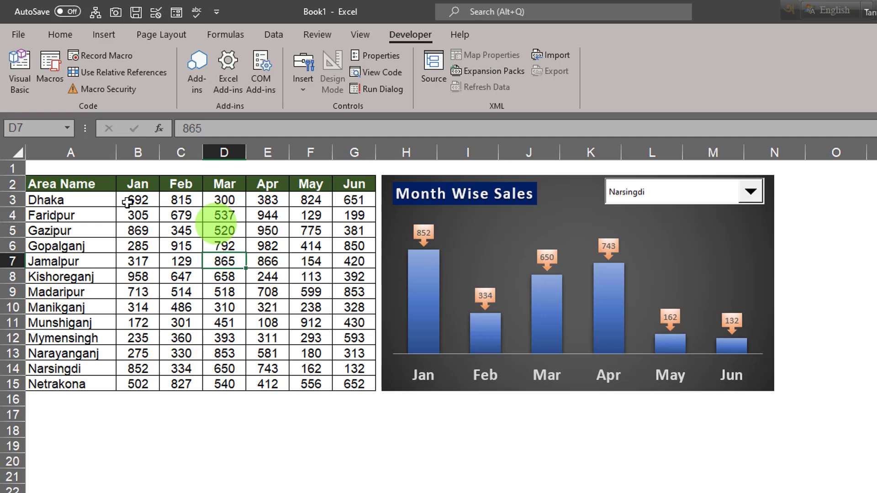
{"action": "left_click_drag", "start_coordinate": [76, 187], "coordinate": [350, 384]}
{"action": "left_click", "coordinate": [643, 275]}
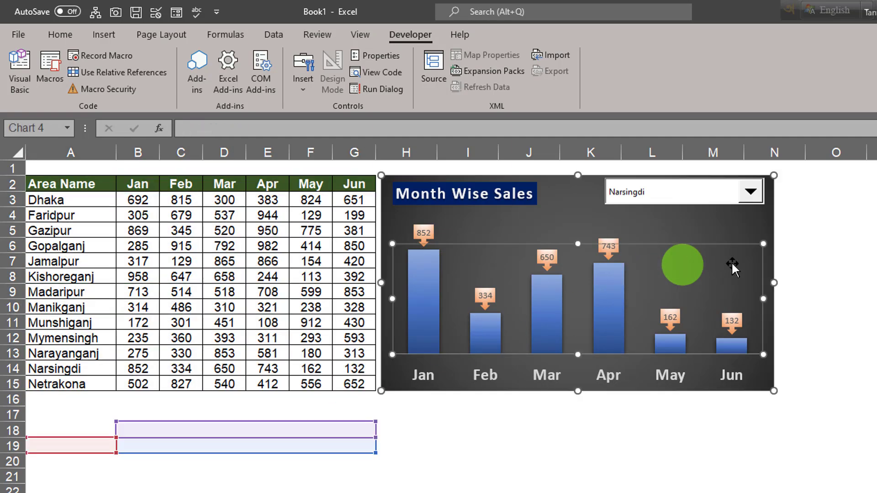
{"action": "left_click", "coordinate": [836, 291]}
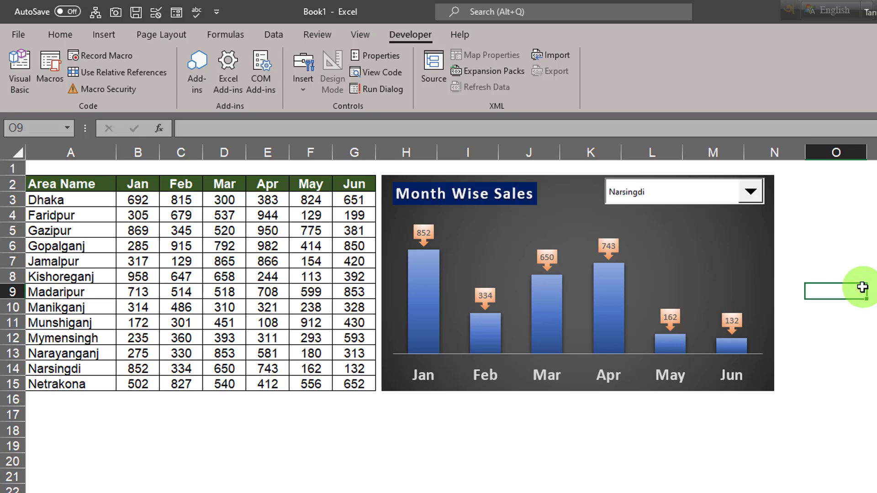
{"action": "left_click", "coordinate": [354, 400]}
Try a clustered column chart of the whole table A2:G15, and delete it again.
{"action": "left_click_drag", "start_coordinate": [84, 187], "coordinate": [356, 384]}
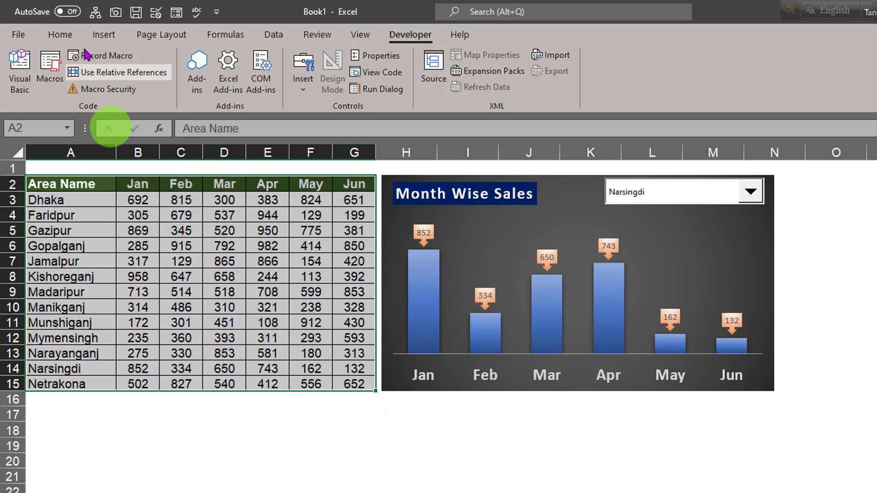
{"action": "left_click", "coordinate": [111, 40]}
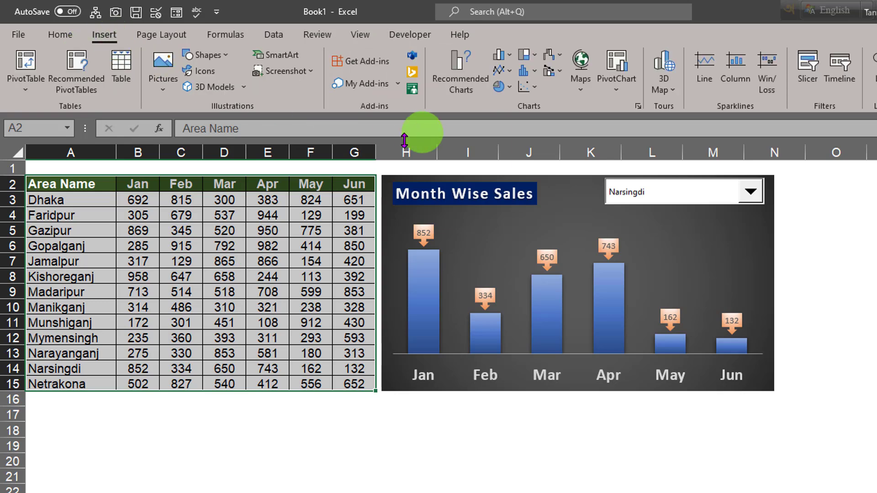
{"action": "left_click", "coordinate": [501, 55]}
{"action": "left_click", "coordinate": [510, 101]}
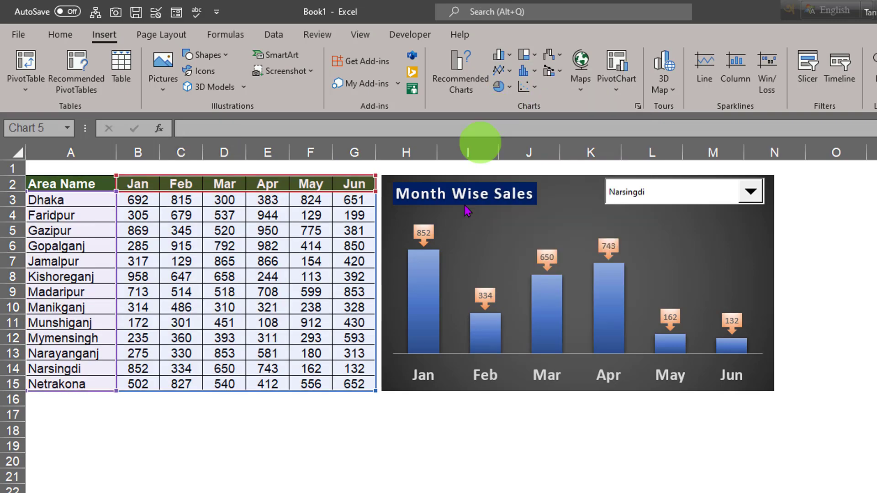
{"action": "left_click_drag", "start_coordinate": [632, 275], "coordinate": [287, 258]}
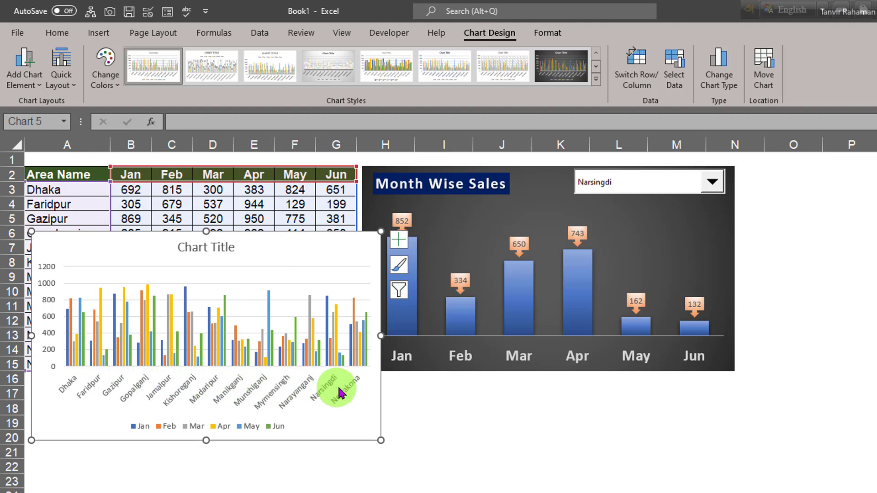
{"action": "left_click_drag", "start_coordinate": [290, 239], "coordinate": [632, 265]}
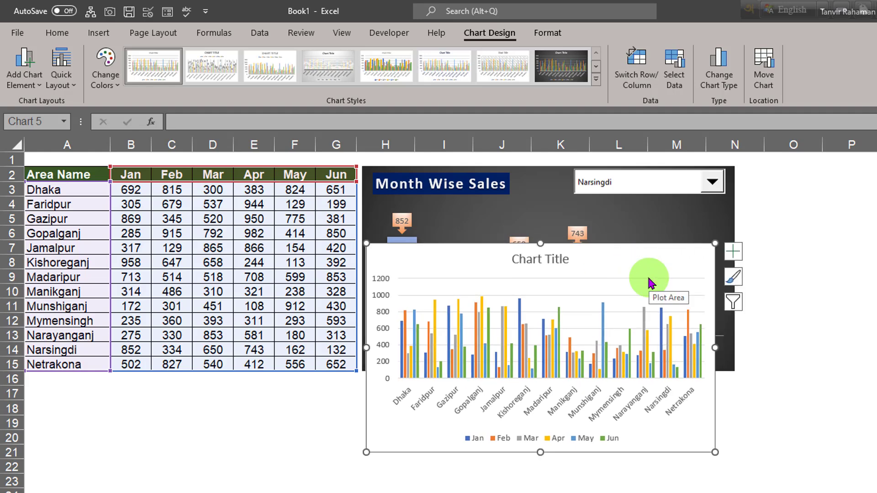
{"action": "left_click_drag", "start_coordinate": [640, 266], "coordinate": [638, 267]}
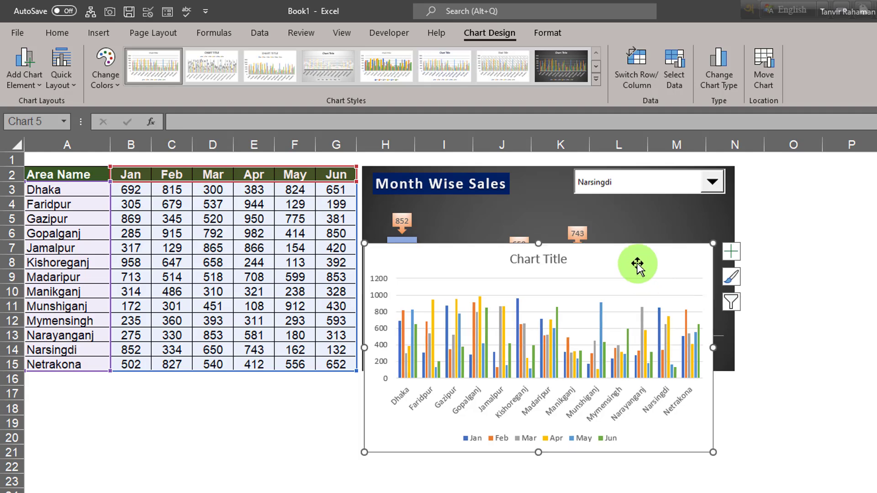
{"action": "key", "text": "Delete"}
Show Madaripur and Narayanganj in the Month Wise Sales chart with its area drop-down.
{"action": "left_click", "coordinate": [654, 228]}
{"action": "left_click", "coordinate": [710, 182]}
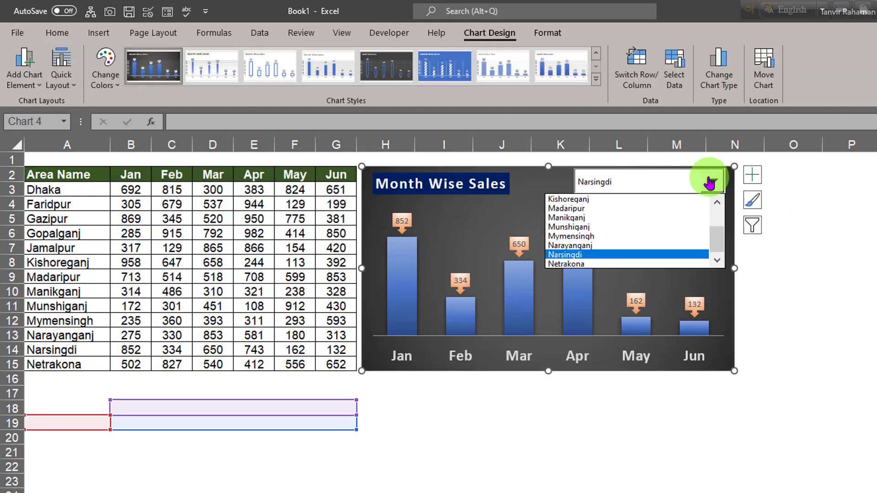
{"action": "left_click", "coordinate": [611, 209]}
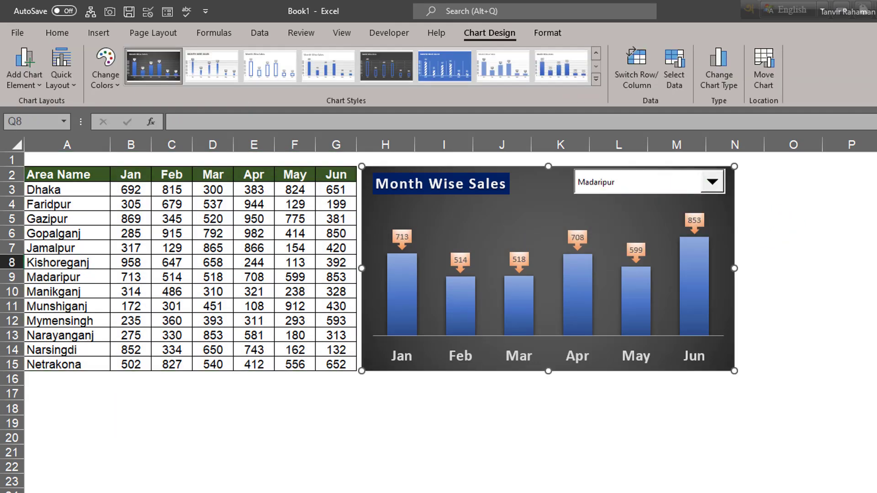
{"action": "left_click", "coordinate": [715, 185]}
{"action": "left_click", "coordinate": [607, 245]}
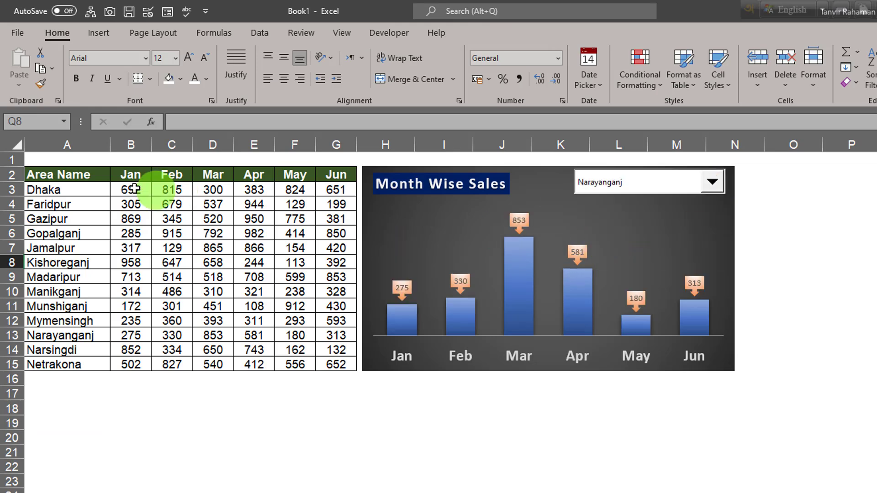
Switch the chart's area drop-down among Manikganj, Narayanganj and Munshiganj to compare their monthly sales.
{"action": "left_click", "coordinate": [710, 182]}
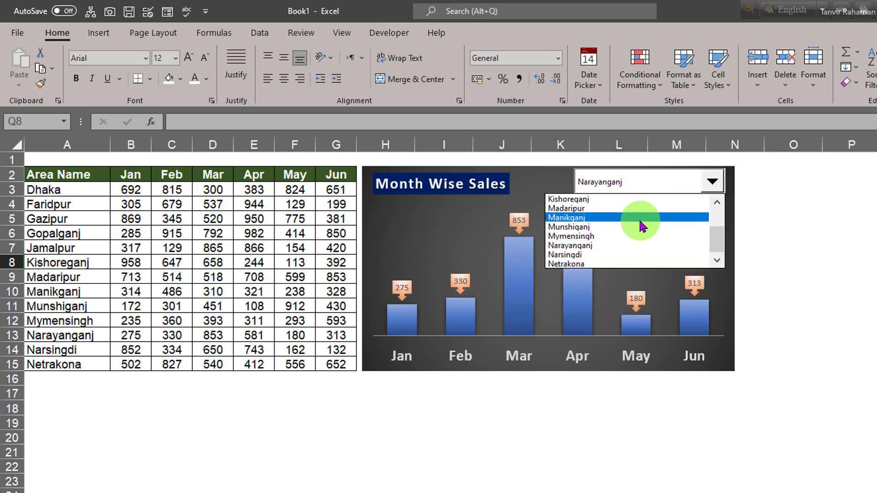
{"action": "left_click", "coordinate": [642, 218]}
{"action": "left_click", "coordinate": [712, 182]}
{"action": "left_click", "coordinate": [631, 247]}
{"action": "left_click", "coordinate": [715, 182]}
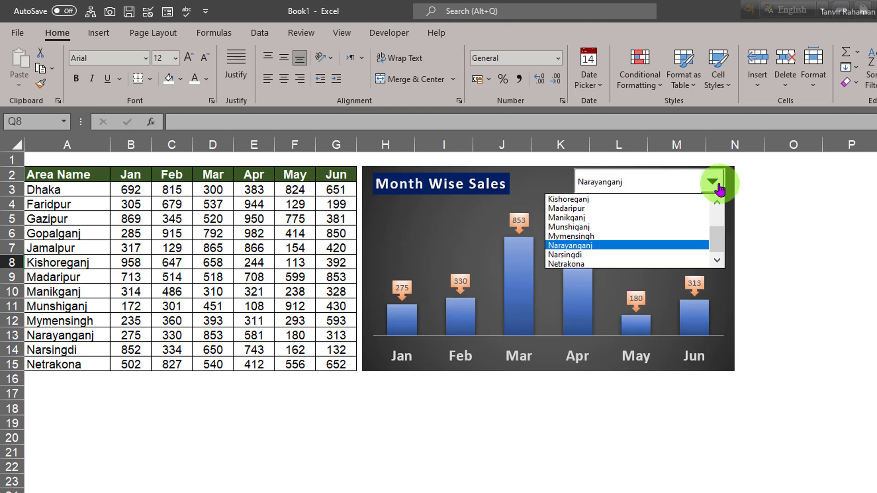
{"action": "left_click", "coordinate": [612, 232]}
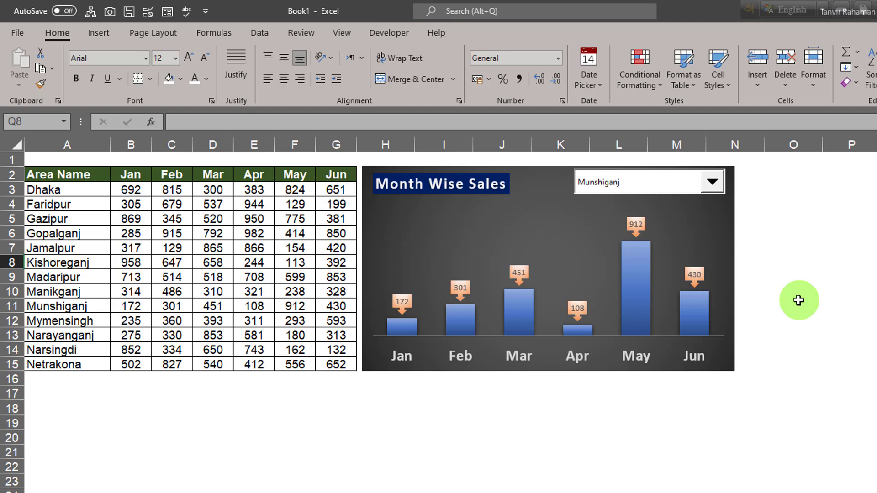
{"action": "left_click", "coordinate": [712, 182]}
{"action": "left_click", "coordinate": [681, 208]}
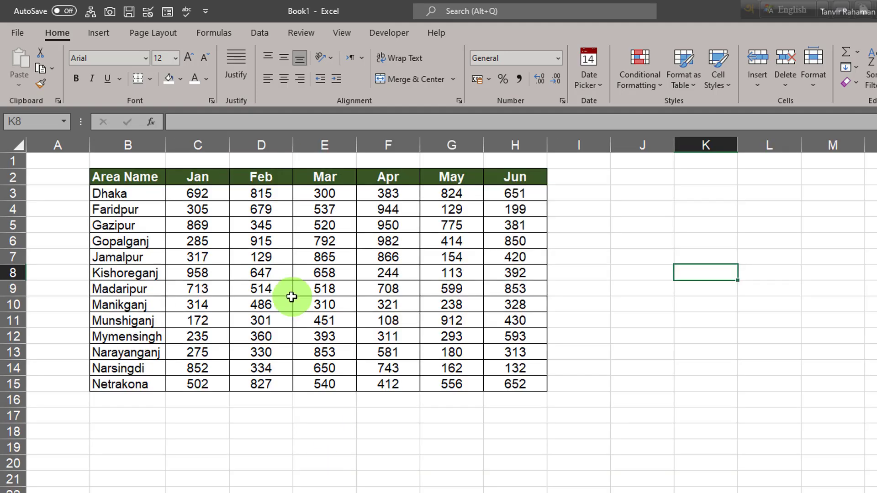
Review the source table in B2:H15, including its month headings from Jan to Jun and its list of area names.
{"action": "left_click_drag", "start_coordinate": [153, 177], "coordinate": [516, 385]}
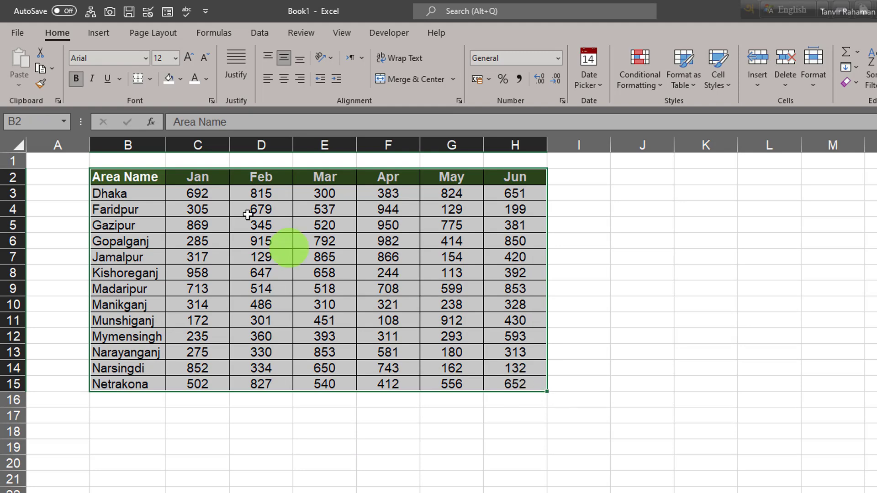
{"action": "left_click", "coordinate": [154, 179]}
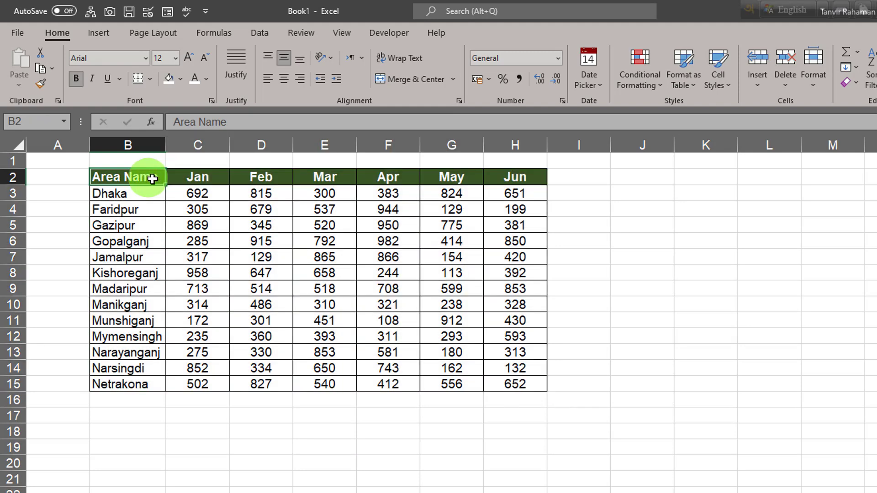
{"action": "left_click", "coordinate": [204, 178]}
{"action": "left_click_drag", "start_coordinate": [203, 179], "coordinate": [511, 178]}
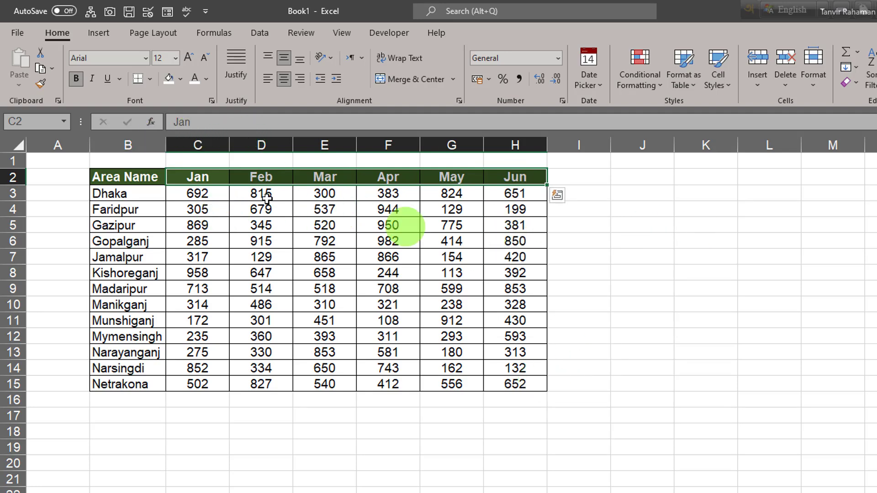
{"action": "left_click_drag", "start_coordinate": [113, 193], "coordinate": [122, 386]}
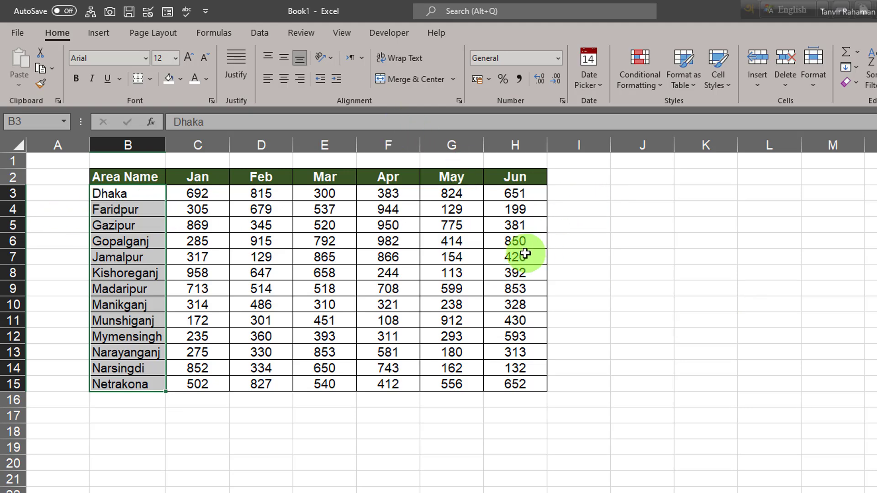
{"action": "left_click", "coordinate": [446, 210]}
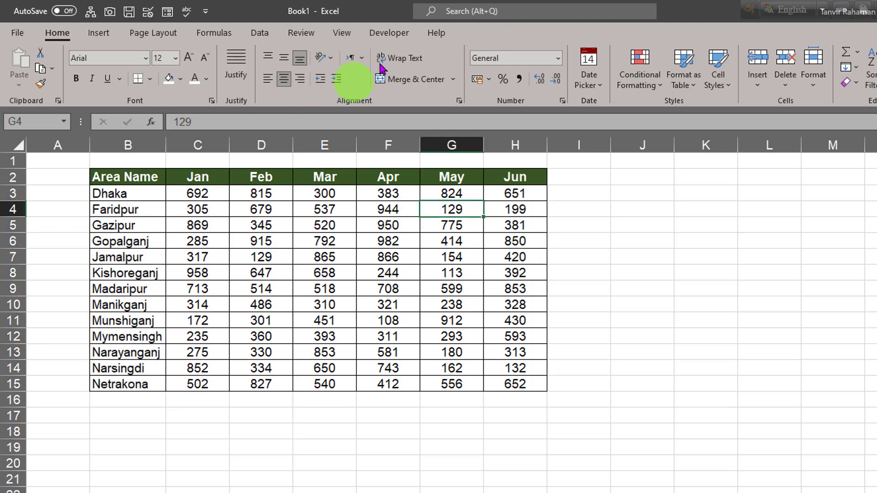
Check the ribbon customization options to make sure Developer is enabled among the Main Tabs, and accept the settings.
{"action": "left_click", "coordinate": [391, 33]}
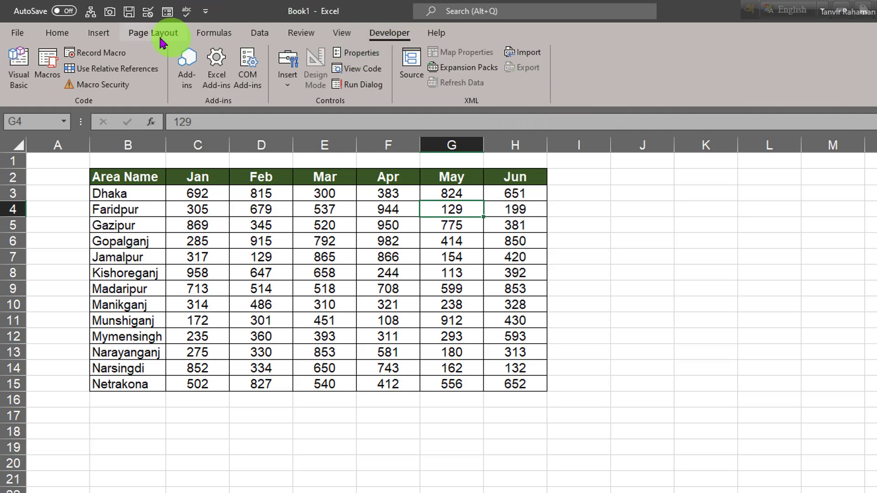
{"action": "left_click", "coordinate": [97, 32]}
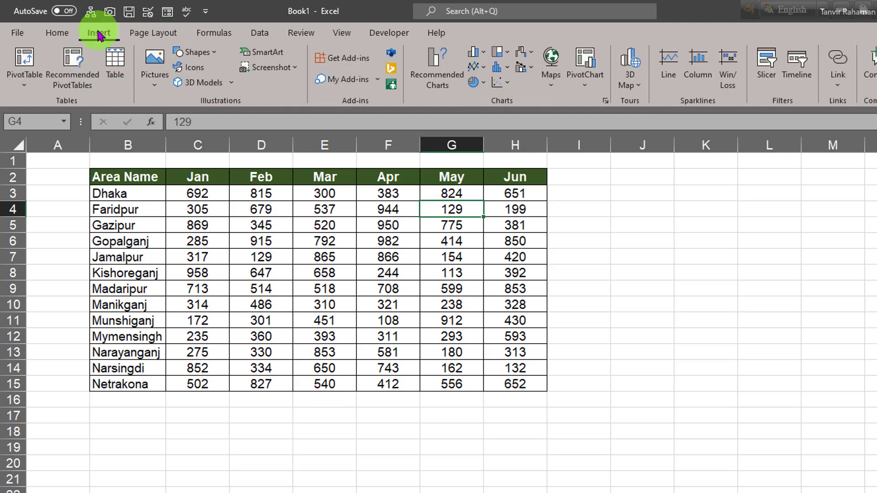
{"action": "right_click", "coordinate": [98, 34]}
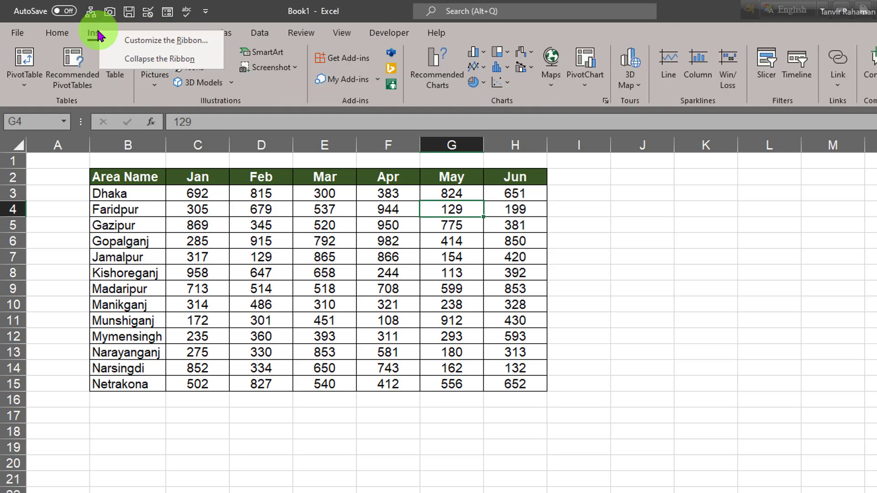
{"action": "left_click", "coordinate": [152, 45]}
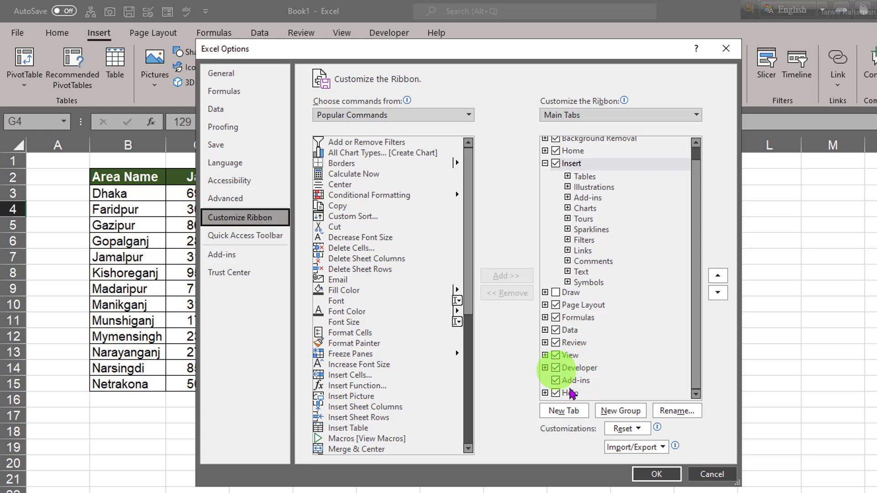
{"action": "left_click", "coordinate": [656, 474]}
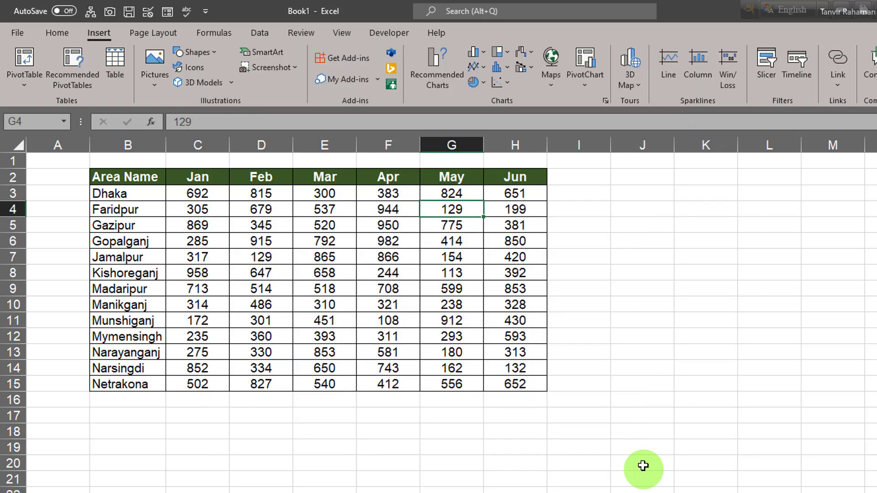
Draw a Combo Box form control covering about J2:M3, beside the sales table.
{"action": "left_click", "coordinate": [402, 39]}
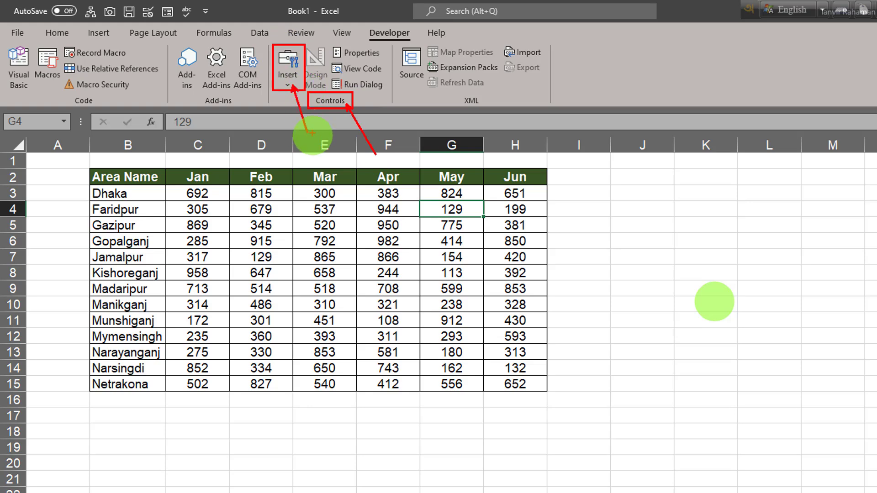
{"action": "left_click", "coordinate": [288, 83]}
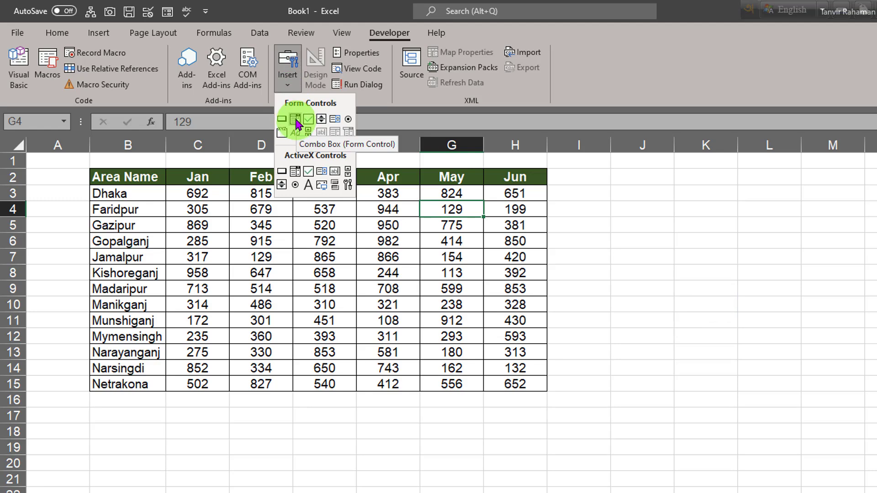
{"action": "left_click", "coordinate": [295, 119]}
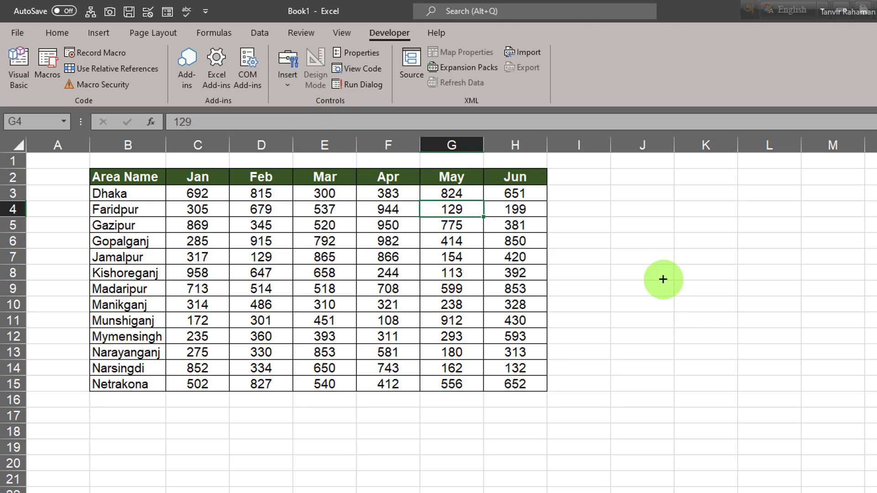
{"action": "left_click_drag", "start_coordinate": [624, 170], "coordinate": [840, 200]}
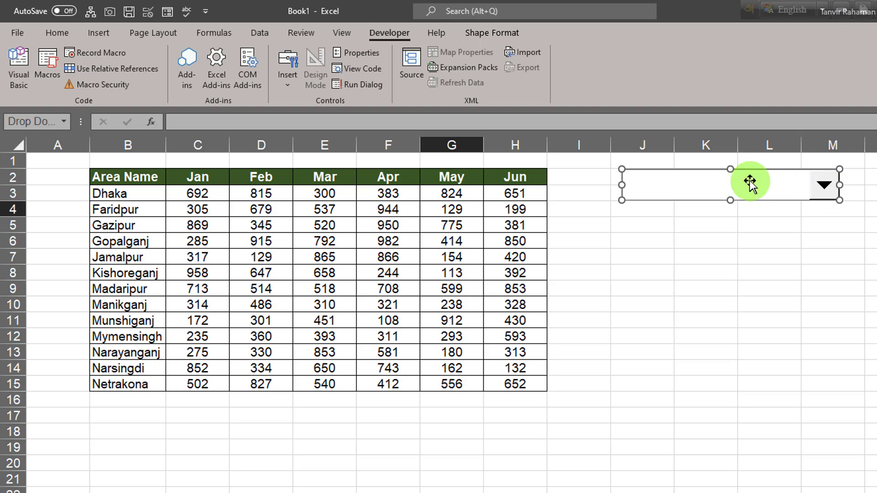
Set the combo box control's input range to the area names in $B$3:$B$15.
{"action": "right_click", "coordinate": [716, 180]}
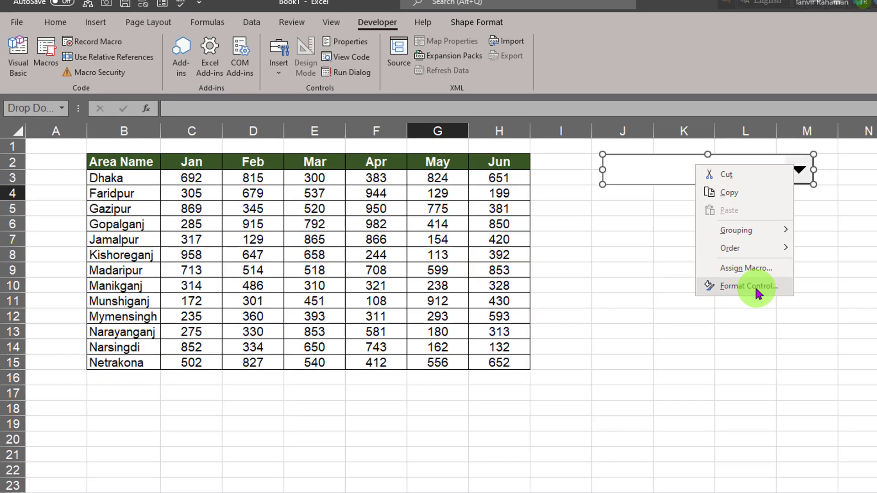
{"action": "left_click", "coordinate": [781, 312]}
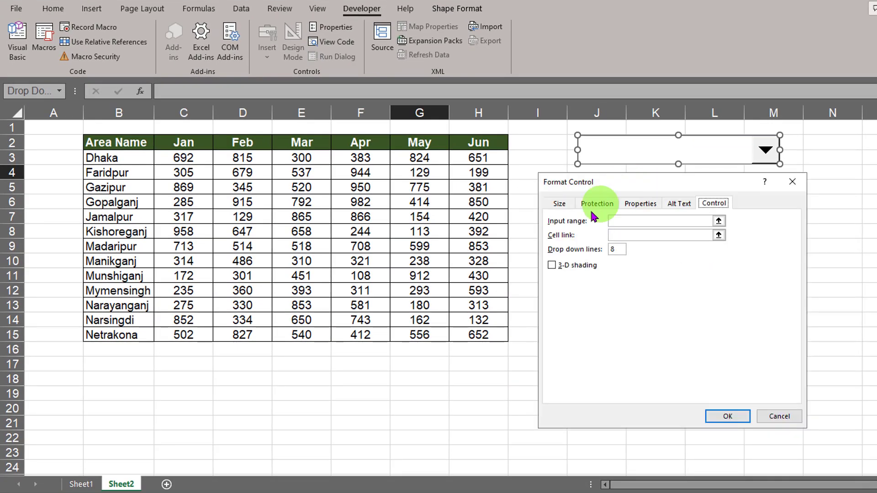
{"action": "left_click", "coordinate": [621, 222]}
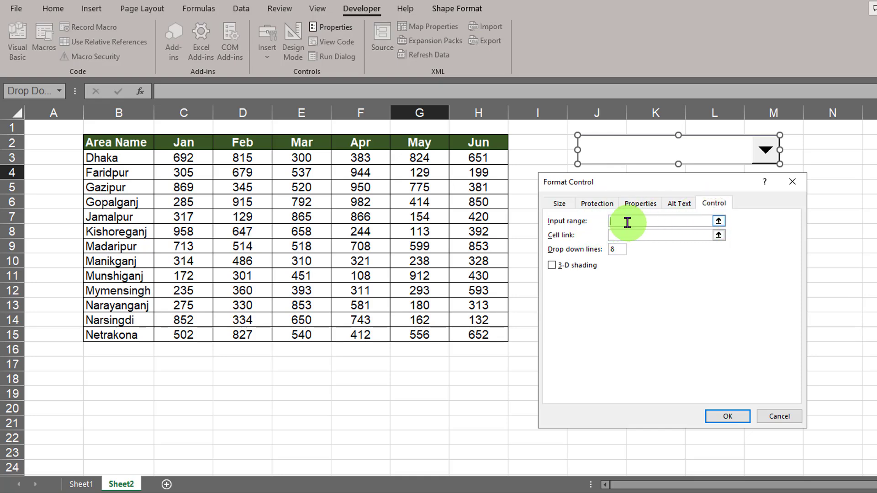
{"action": "left_click", "coordinate": [718, 222]}
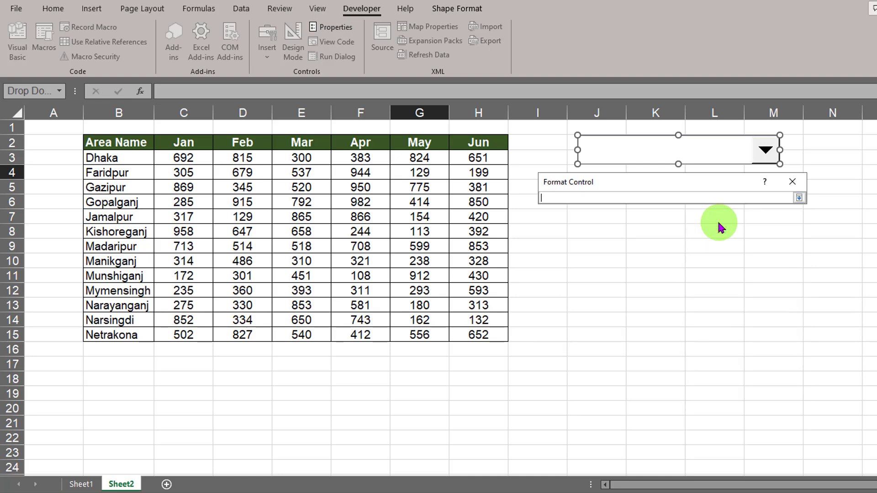
{"action": "left_click_drag", "start_coordinate": [131, 158], "coordinate": [131, 335]}
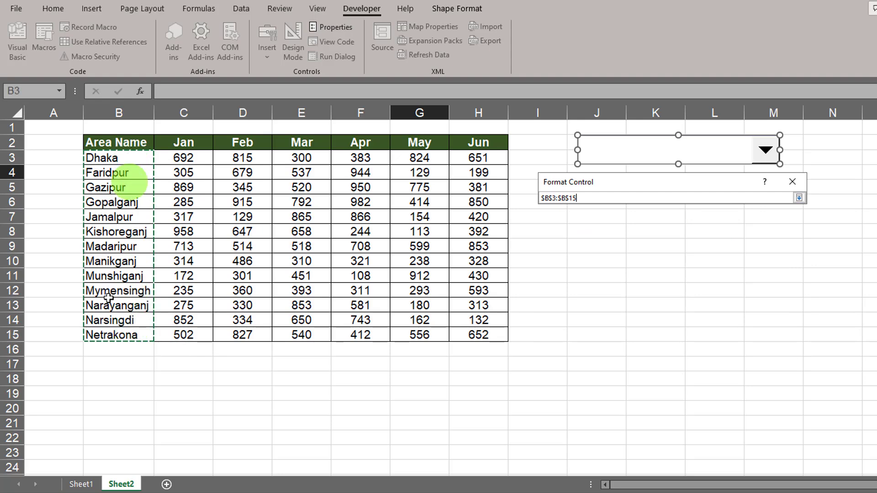
{"action": "left_click_drag", "start_coordinate": [714, 182], "coordinate": [705, 184]}
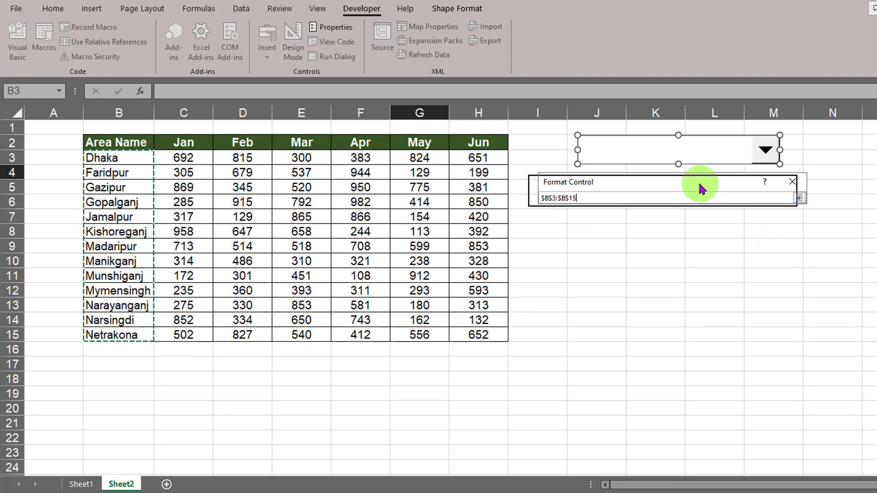
{"action": "left_click", "coordinate": [790, 201]}
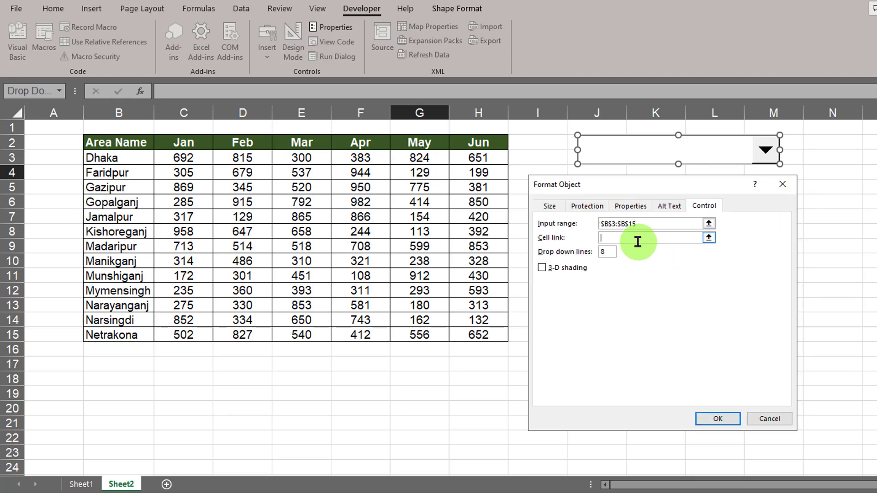
Link the combo box to cell $A$17, turn on 3-D shading, and accept the control settings.
{"action": "left_click", "coordinate": [62, 362]}
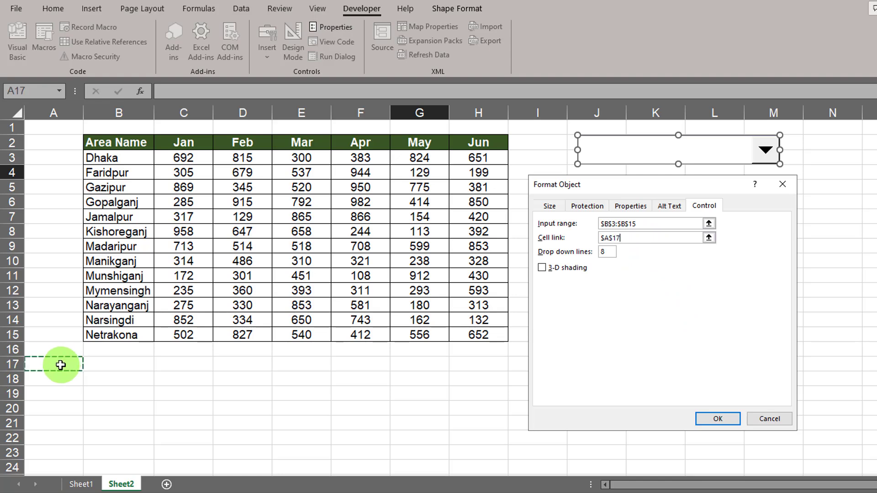
{"action": "left_click", "coordinate": [543, 269]}
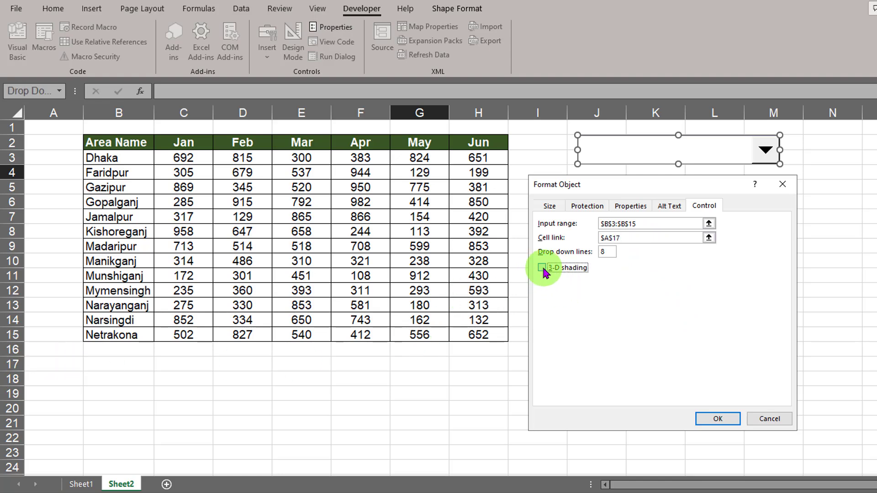
{"action": "left_click", "coordinate": [718, 419]}
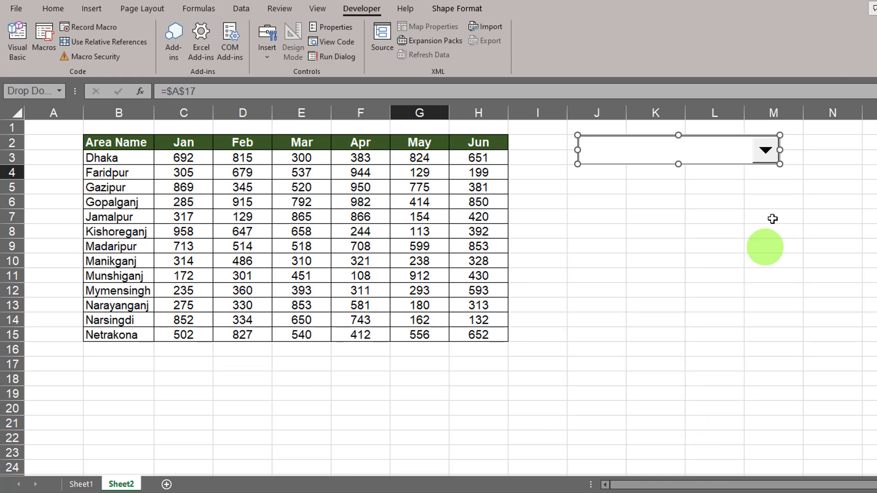
Move the combo box closer to the sales table so it covers about I2:L3, and deselect it.
{"action": "left_click_drag", "start_coordinate": [725, 150], "coordinate": [687, 156]}
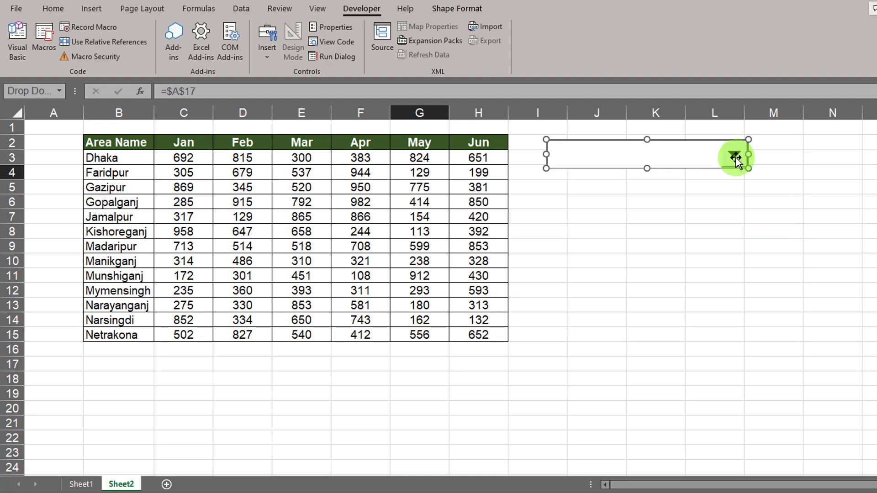
{"action": "left_click", "coordinate": [697, 191]}
Test the combo box by choosing Kishoreganj, and check the index in linked cell A17.
{"action": "left_click", "coordinate": [694, 157]}
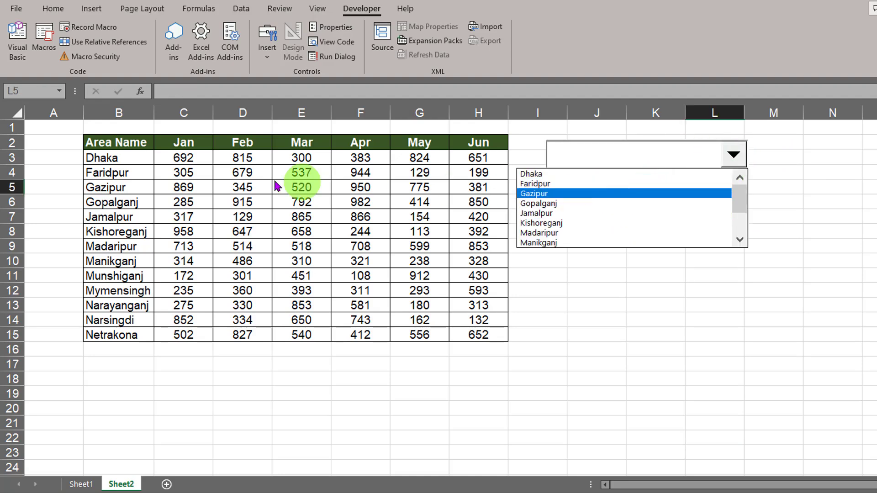
{"action": "left_click", "coordinate": [567, 187]}
{"action": "left_click", "coordinate": [607, 154]}
{"action": "left_click", "coordinate": [557, 213]}
{"action": "left_click", "coordinate": [69, 367]}
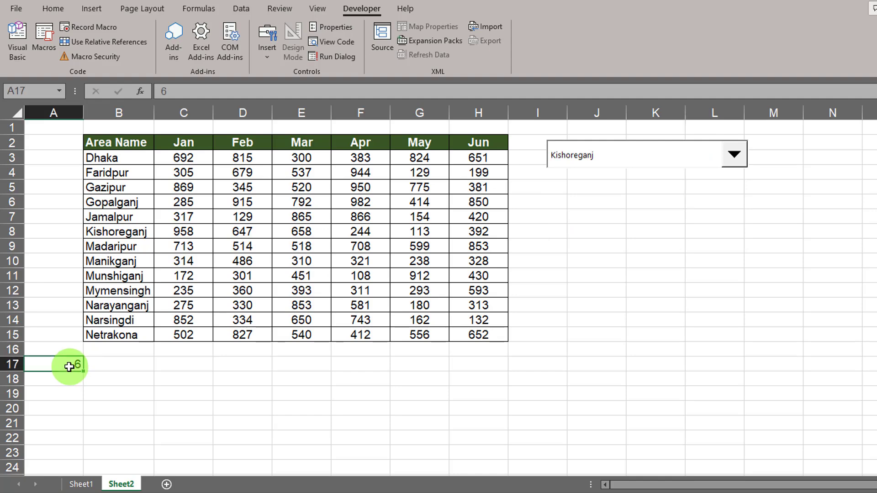
Switch the combo box to Narsingdi, Netrakona and finally Munshiganj, checking linked cell A17 for each choice.
{"action": "left_click", "coordinate": [605, 155]}
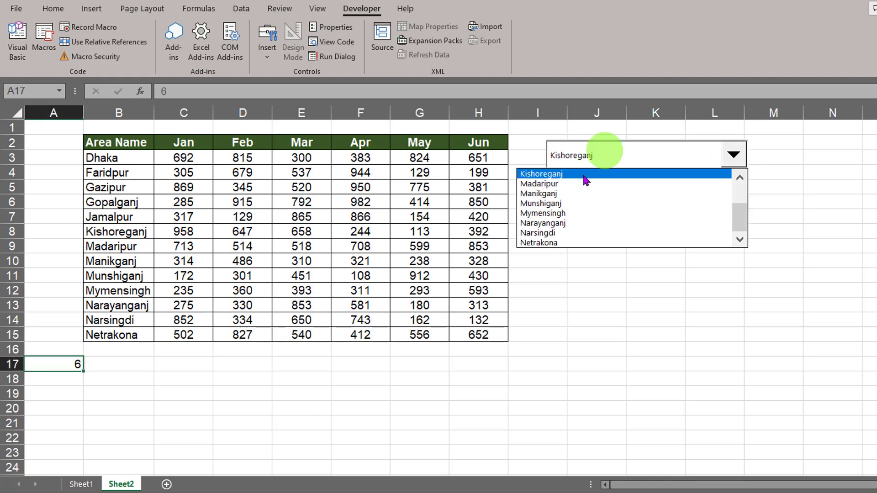
{"action": "left_click", "coordinate": [561, 233]}
{"action": "left_click", "coordinate": [604, 158]}
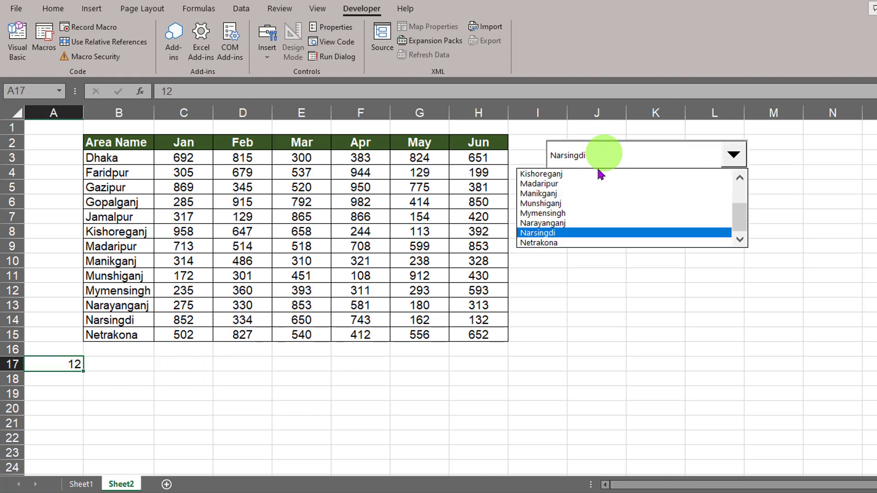
{"action": "left_click", "coordinate": [571, 243]}
{"action": "left_click", "coordinate": [588, 154]}
{"action": "left_click", "coordinate": [563, 204]}
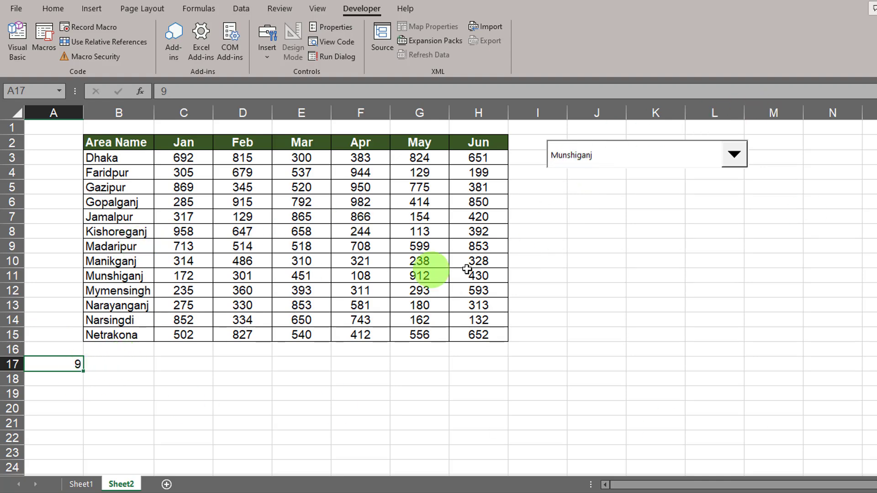
Copy the header row B2:H2 to row 18, starting at B18, beneath the sales table.
{"action": "scroll", "coordinate": [212, 379], "scroll_direction": "down", "scroll_amount": 1}
{"action": "left_click", "coordinate": [121, 377]}
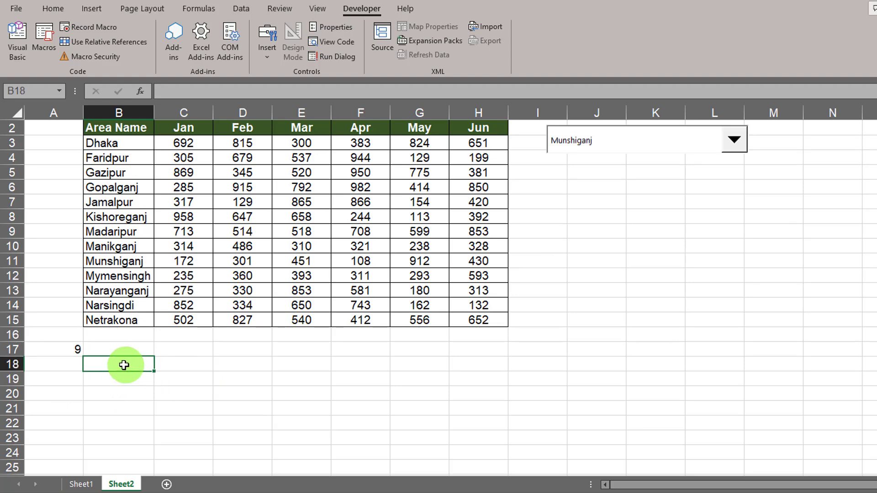
{"action": "scroll", "coordinate": [163, 346], "scroll_direction": "up", "scroll_amount": 1}
{"action": "left_click", "coordinate": [130, 144]}
{"action": "left_click_drag", "start_coordinate": [130, 144], "coordinate": [477, 143]}
{"action": "key", "text": "ctrl+c"}
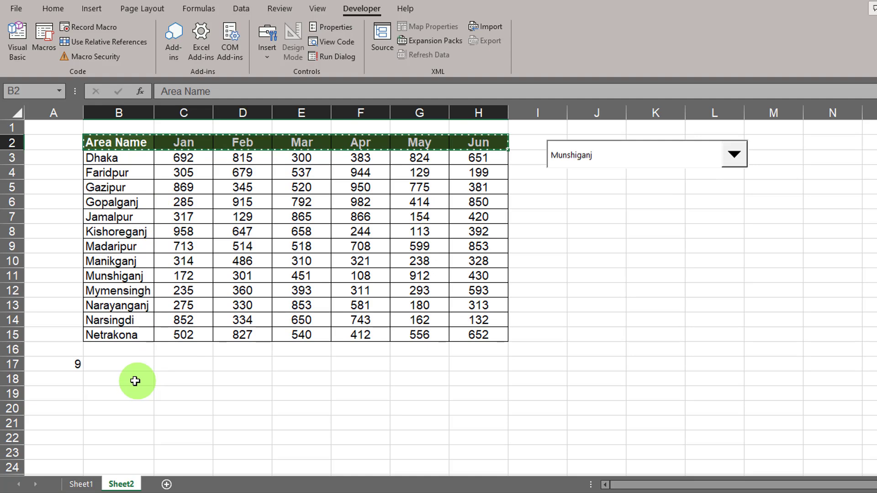
{"action": "left_click", "coordinate": [132, 379]}
{"action": "key", "text": "ctrl+v"}
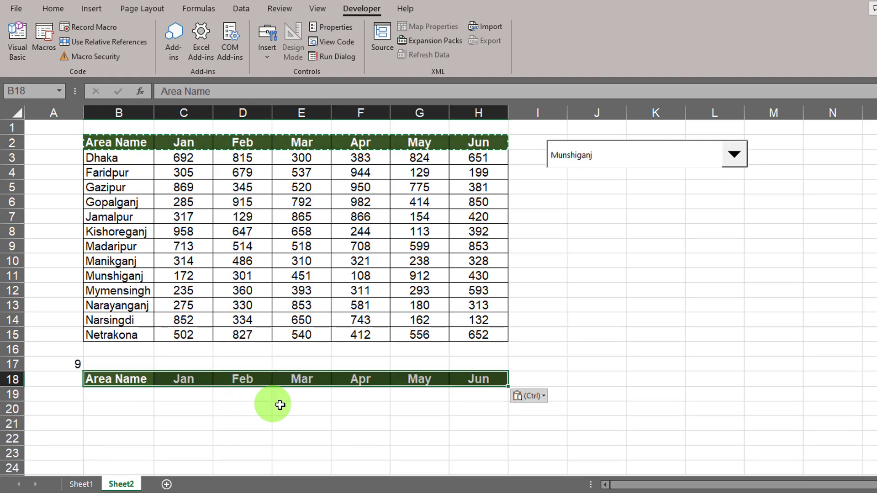
Begin an OFFSET formula in B19 with $B$2 as the reference and $A$17 as the rows argument.
{"action": "left_click", "coordinate": [133, 395]}
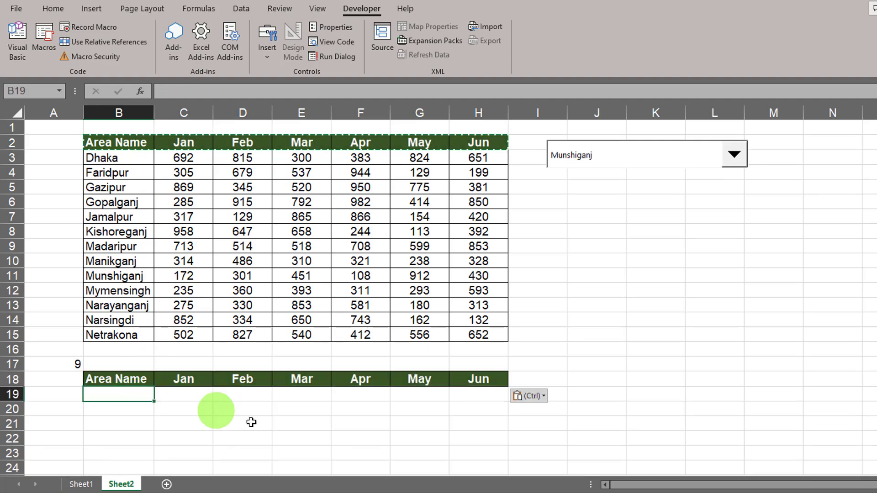
{"action": "type", "text": "="}
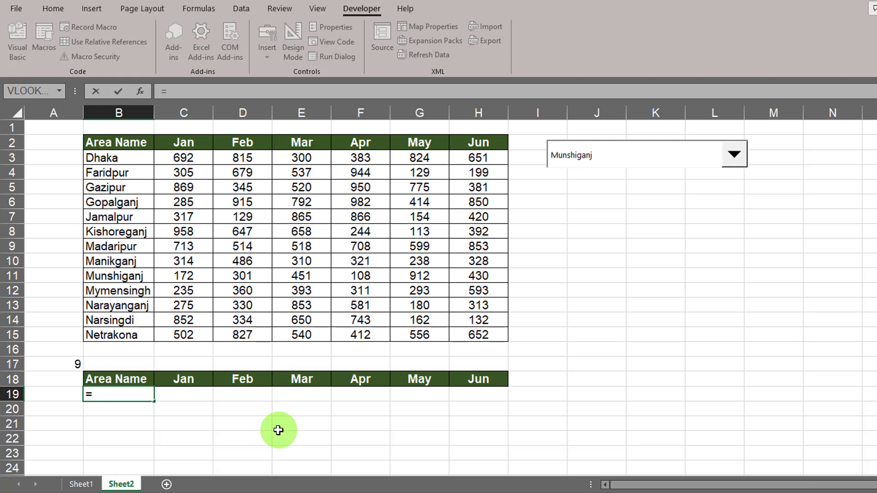
{"action": "type", "text": "of"}
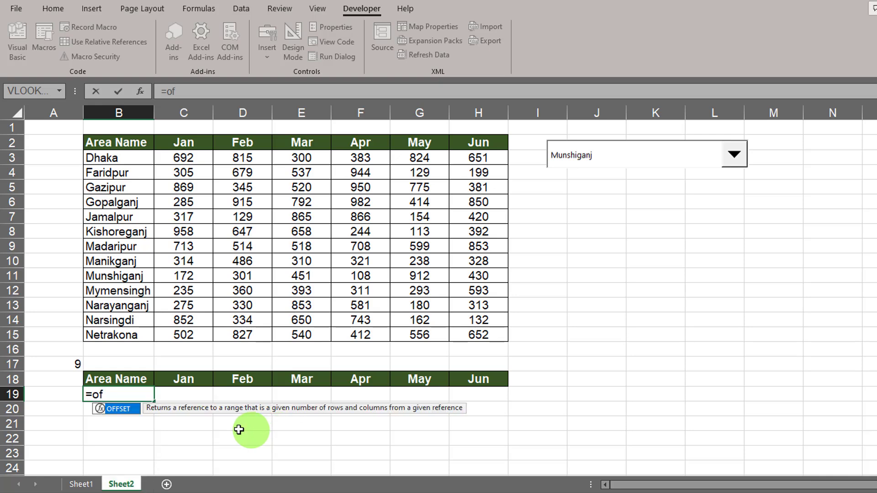
{"action": "double_click", "coordinate": [135, 414]}
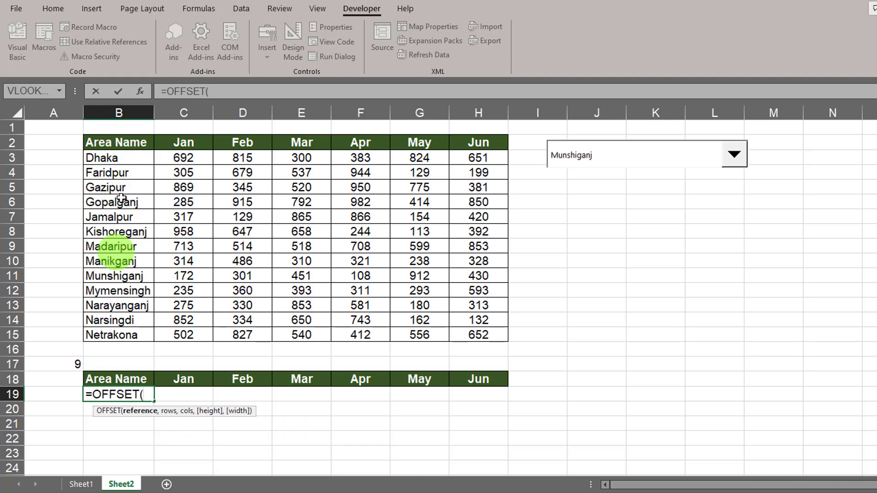
{"action": "left_click", "coordinate": [122, 142]}
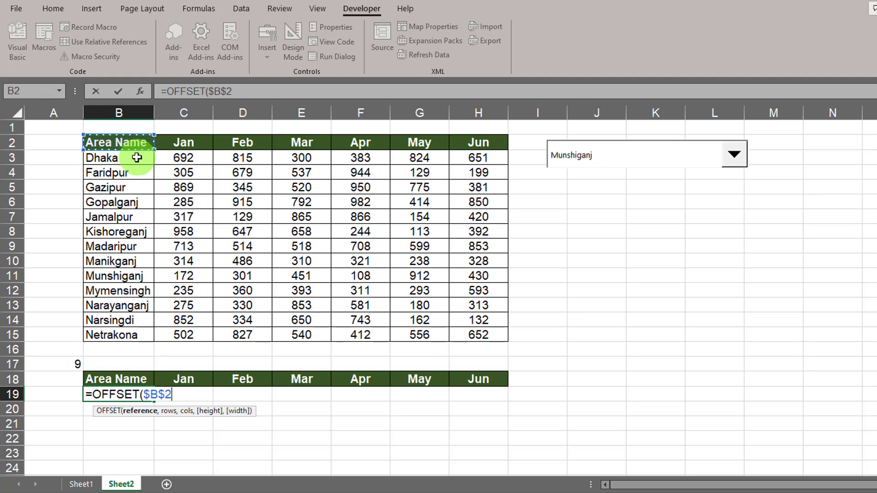
{"action": "type", "text": ","}
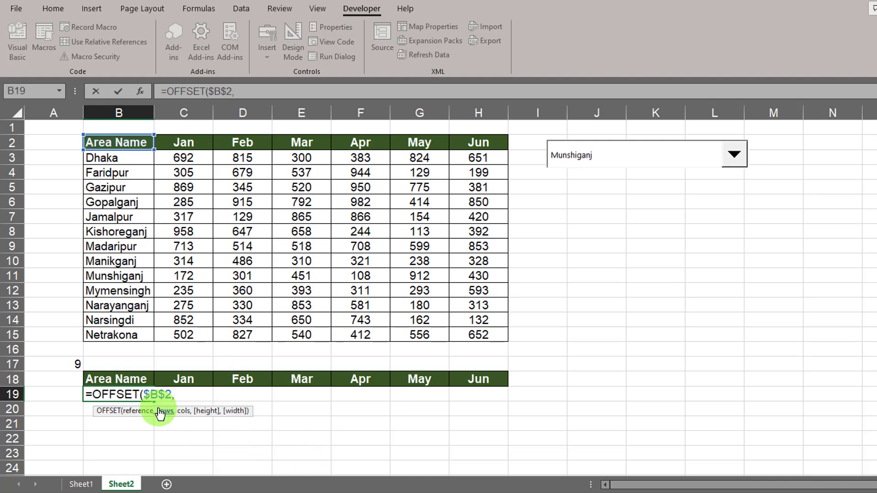
{"action": "left_click", "coordinate": [64, 362]}
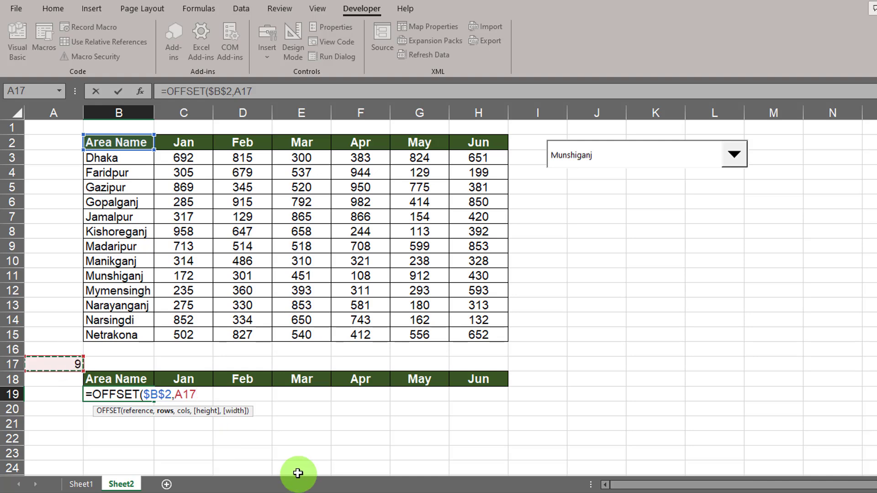
{"action": "key", "text": "F4"}
{"action": "type", "text": ","}
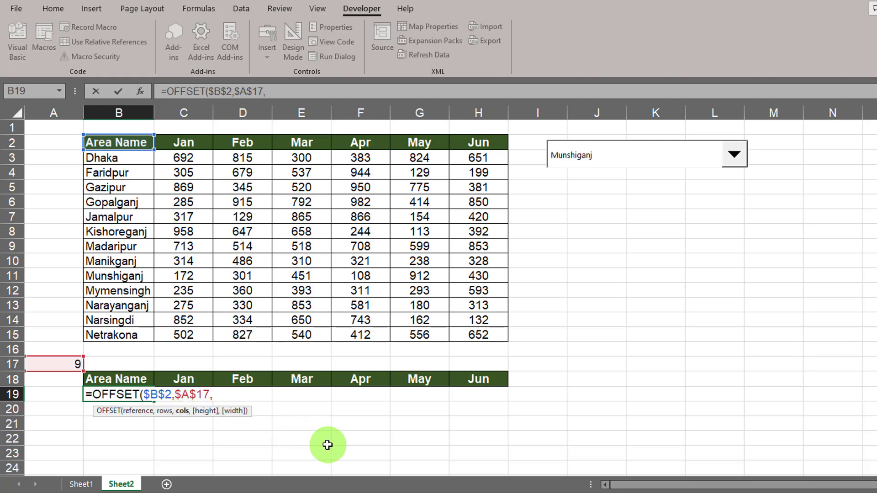
Complete the B19 formula with COLUMN(B2)-2 as the columns argument, giving =OFFSET($B$2,$A$17,COLUMN(B2)-2).
{"action": "type", "text": "col"}
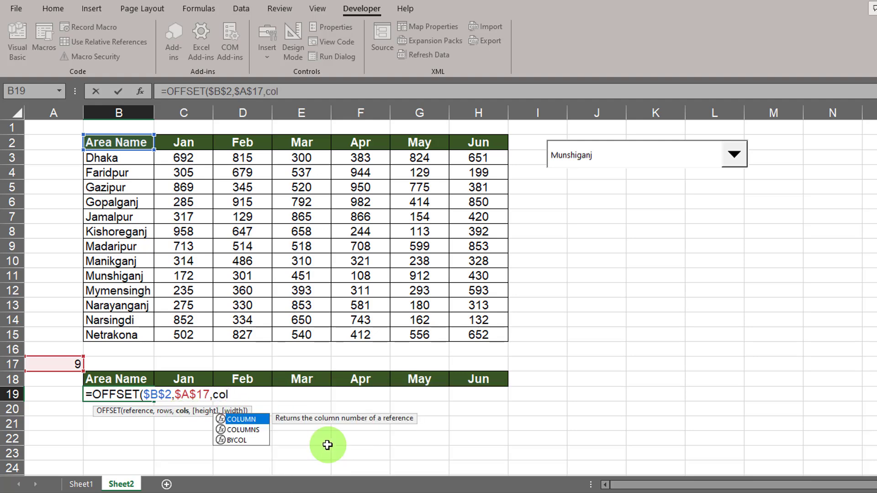
{"action": "double_click", "coordinate": [242, 418]}
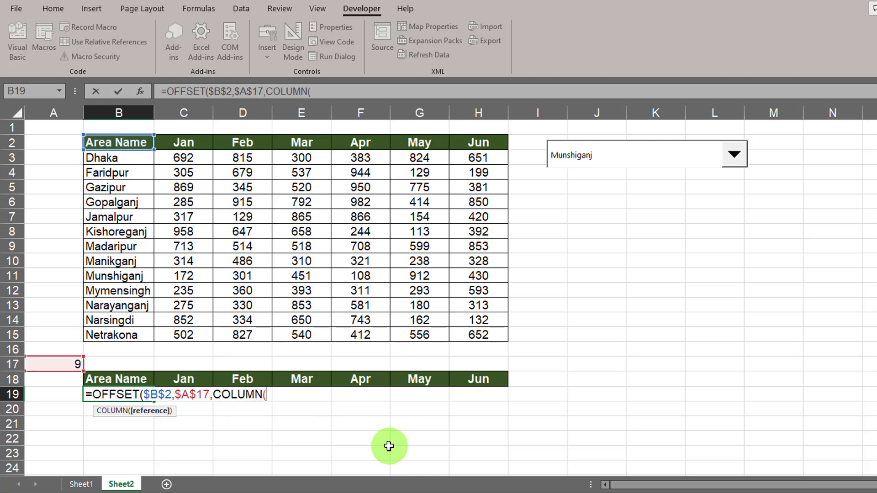
{"action": "left_click", "coordinate": [126, 142]}
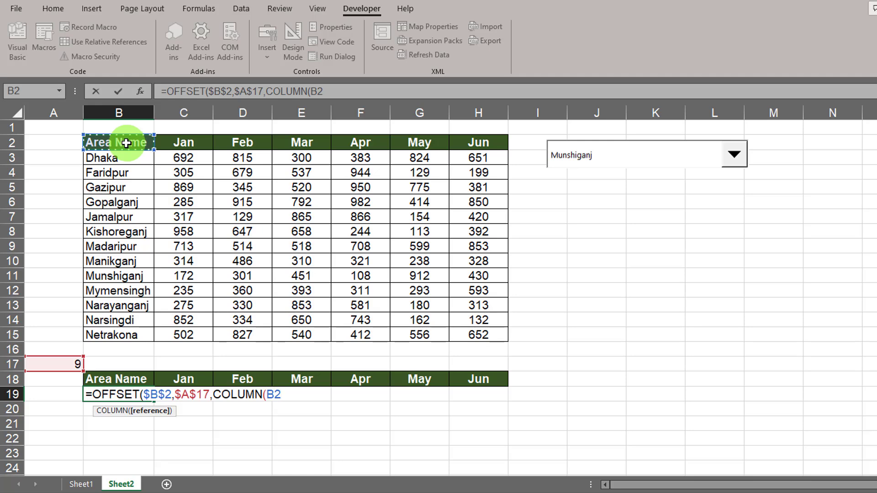
{"action": "type", "text": "))"}
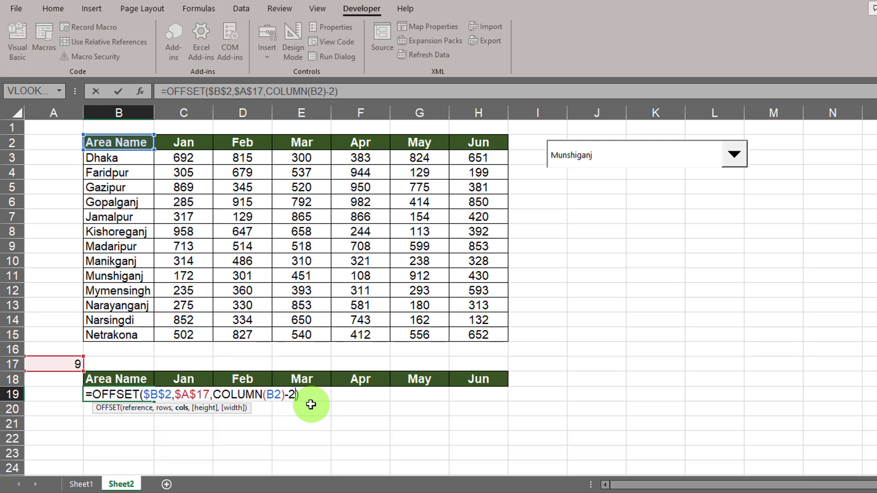
{"action": "key", "text": "Return"}
Fill the OFFSET formula from B19 across to H19, and check the copied formula in C19.
{"action": "left_click", "coordinate": [132, 394]}
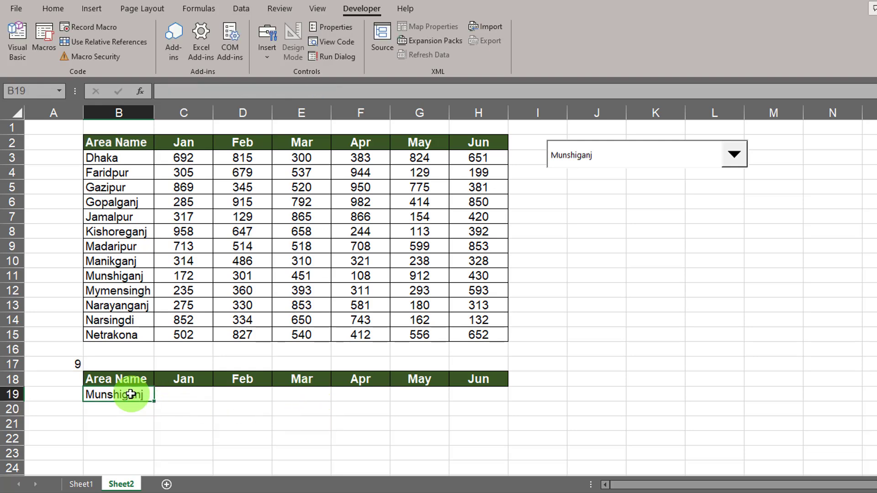
{"action": "left_click_drag", "start_coordinate": [155, 402], "coordinate": [479, 402]}
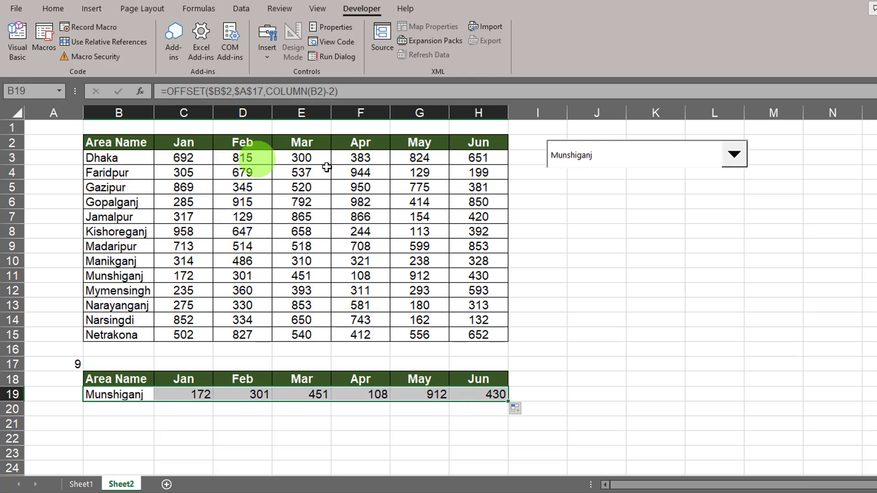
{"action": "double_click", "coordinate": [196, 395]}
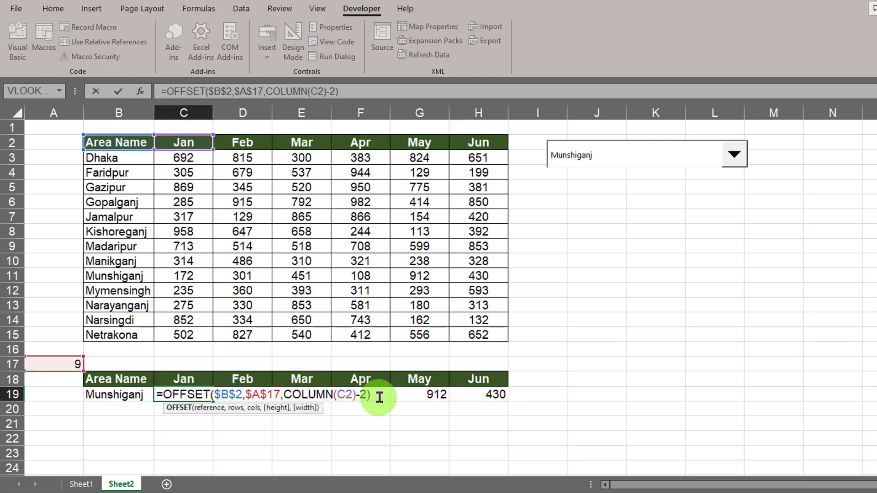
{"action": "key", "text": "Return"}
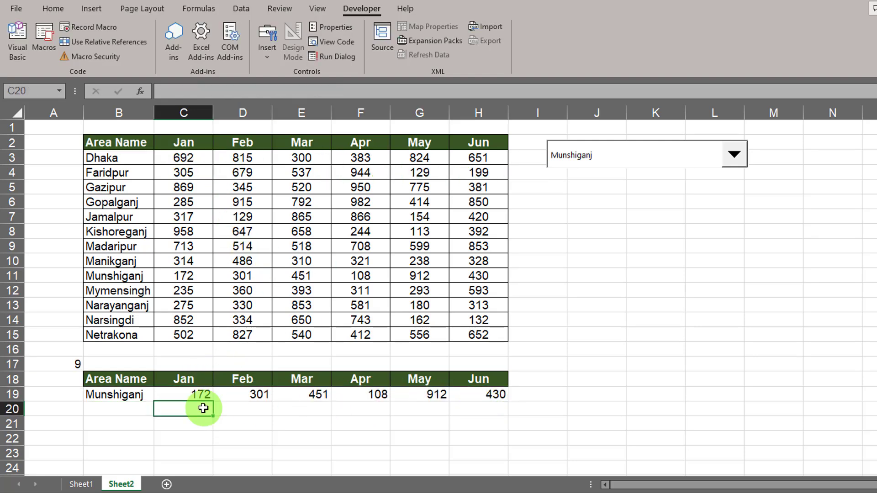
Test the lookup row by choosing different areas in the combo box, including Narsingdi, Munshiganj and Netrakona.
{"action": "left_click", "coordinate": [132, 396]}
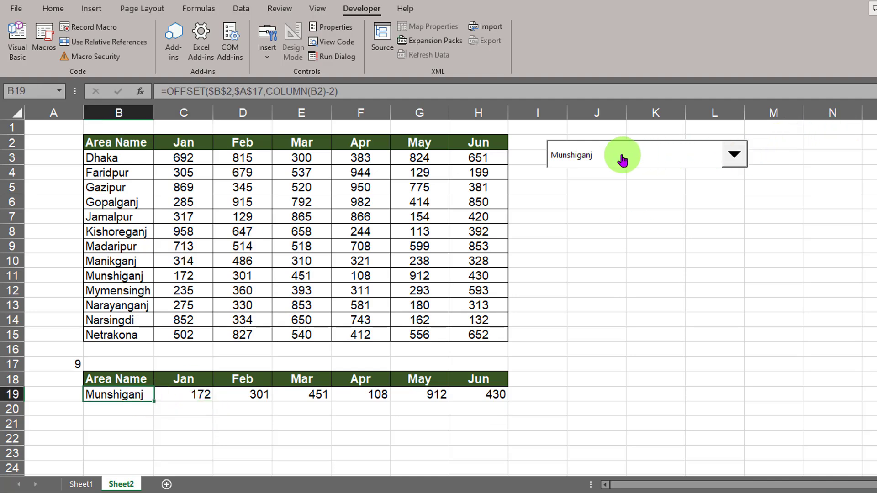
{"action": "left_click", "coordinate": [731, 156]}
{"action": "left_click", "coordinate": [611, 213]}
{"action": "left_click", "coordinate": [733, 156]}
{"action": "left_click", "coordinate": [599, 231]}
{"action": "left_click", "coordinate": [599, 233]}
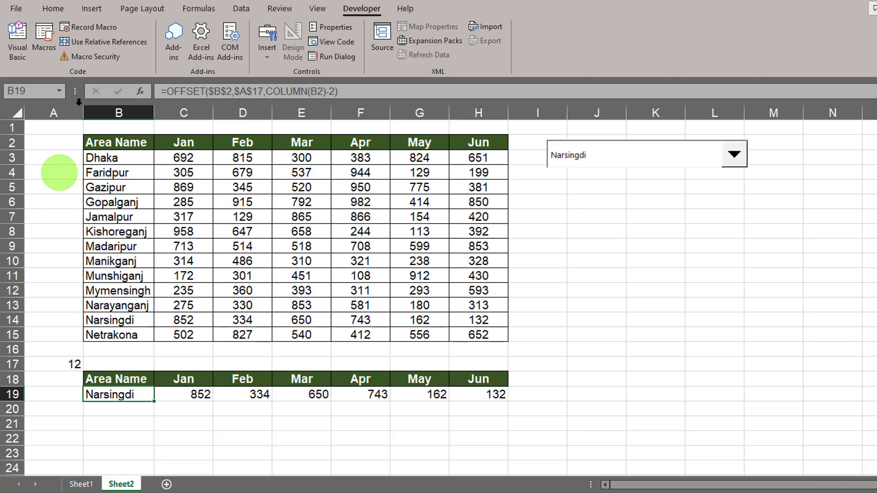
{"action": "left_click", "coordinate": [734, 157]}
{"action": "left_click", "coordinate": [593, 203]}
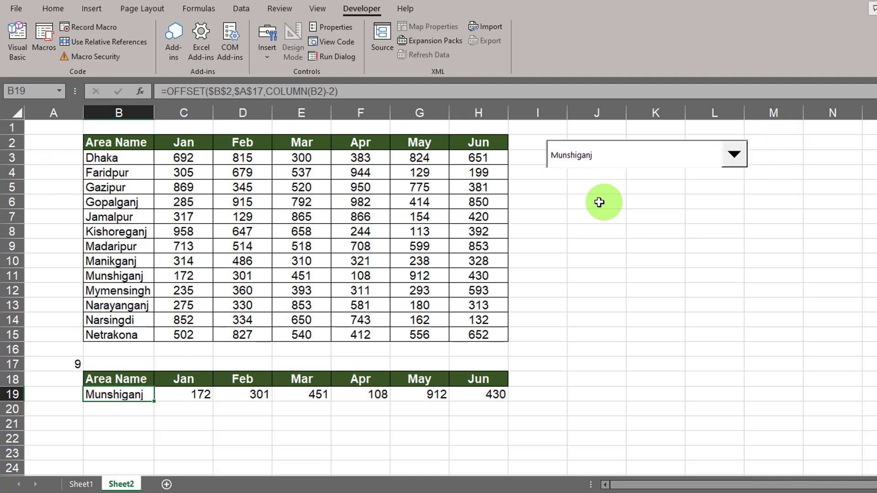
{"action": "left_click", "coordinate": [734, 156]}
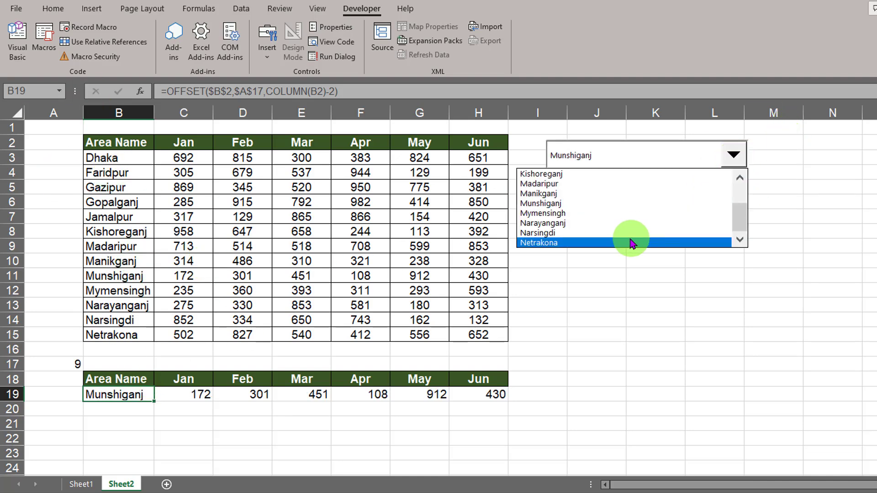
{"action": "left_click", "coordinate": [628, 236]}
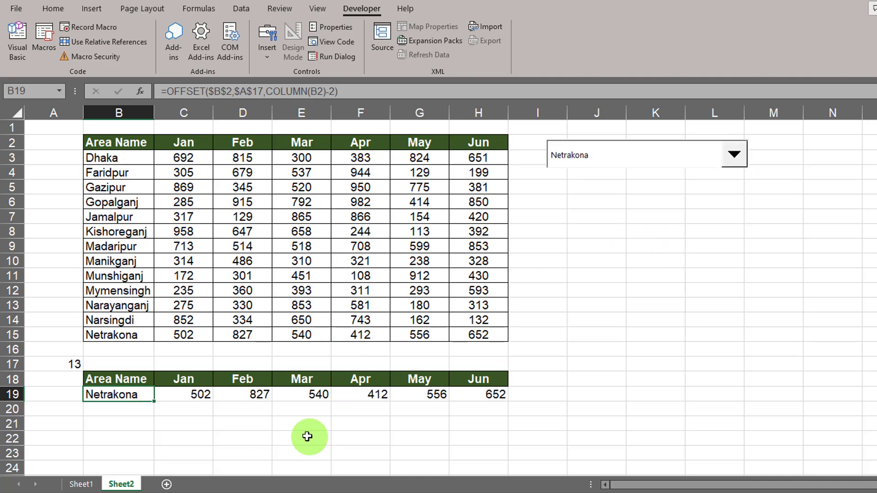
{"action": "left_click", "coordinate": [663, 159], "text": "ctrl"}
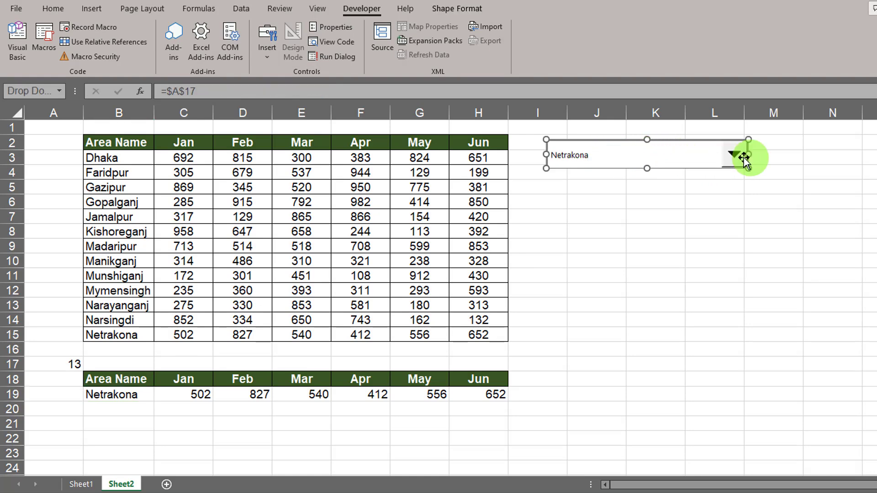
{"action": "left_click", "coordinate": [682, 246]}
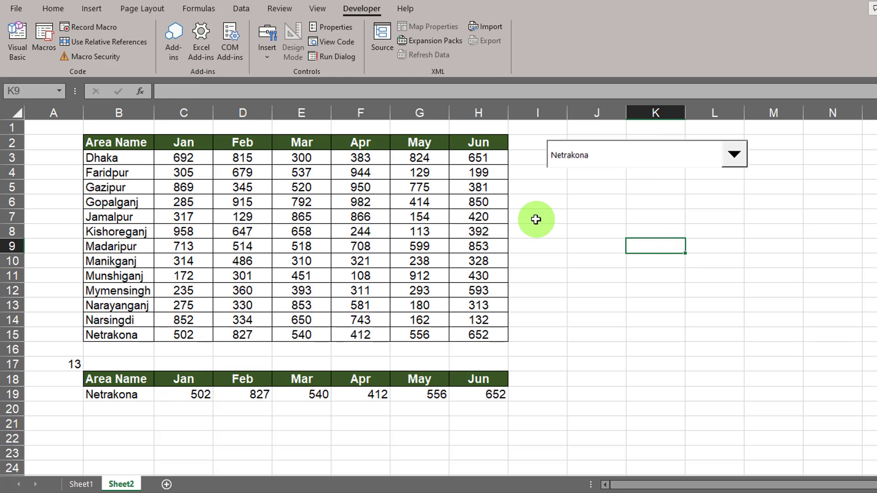
Insert a 2-D clustered column chart from B18:H19 and place it just below the combo box.
{"action": "left_click_drag", "start_coordinate": [122, 385], "coordinate": [492, 398]}
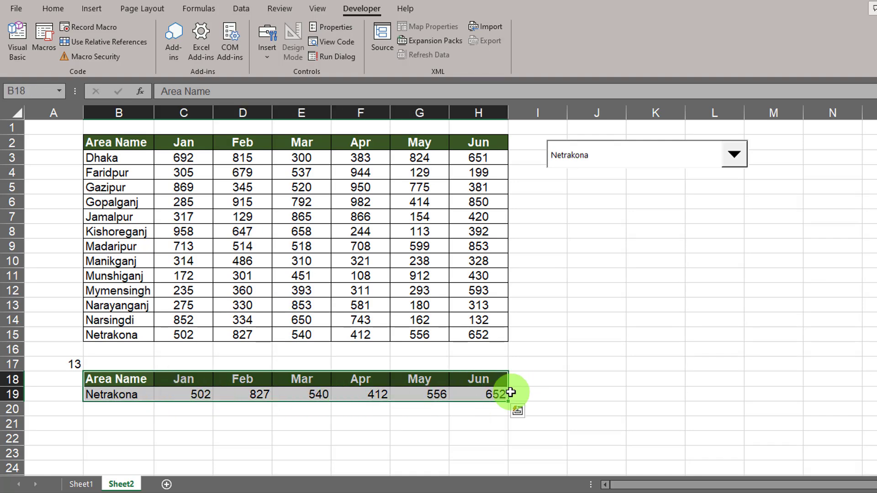
{"action": "left_click", "coordinate": [92, 10]}
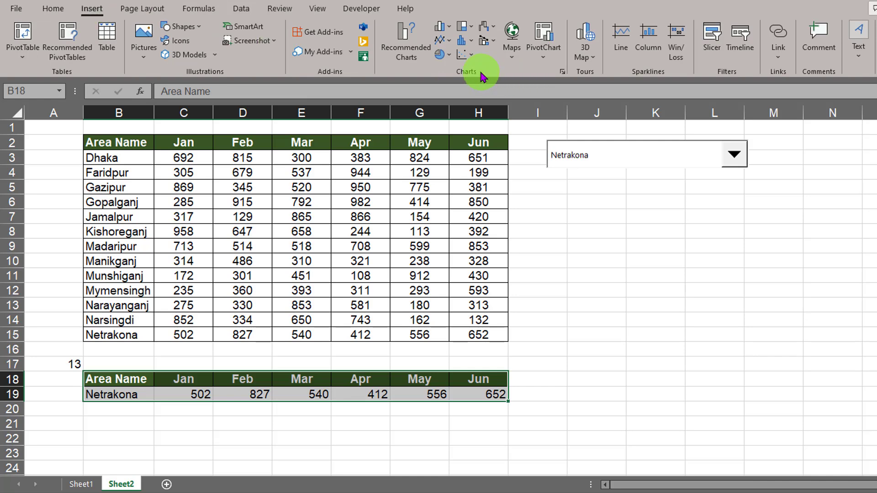
{"action": "left_click", "coordinate": [450, 28]}
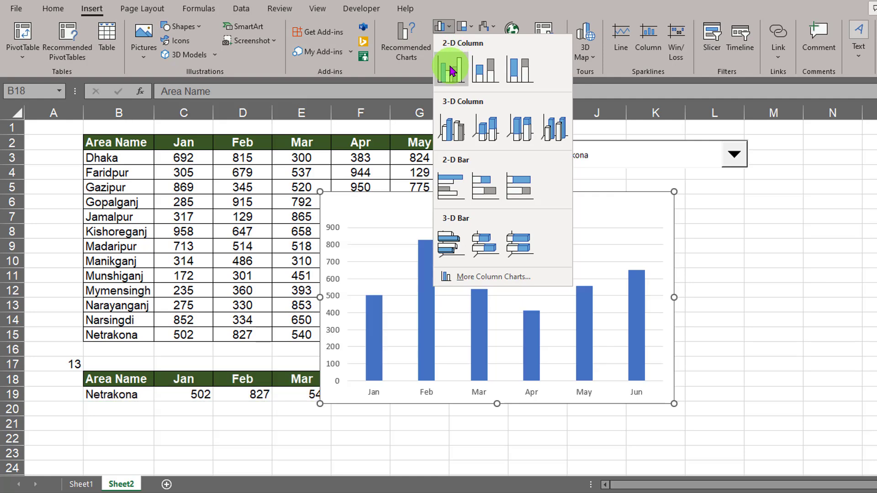
{"action": "left_click", "coordinate": [451, 70]}
{"action": "left_click_drag", "start_coordinate": [541, 205], "coordinate": [739, 194]}
Test the chart with Munshiganj, Narsingdi and Manikganj in the combo box, leave Manikganj selected, and nudge the chart slightly.
{"action": "left_click", "coordinate": [734, 155]}
{"action": "left_click", "coordinate": [602, 198]}
{"action": "left_click", "coordinate": [734, 154]}
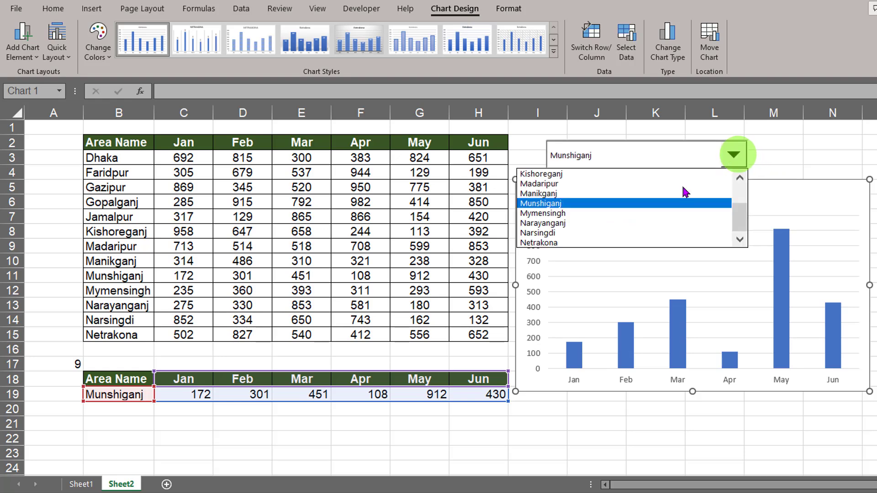
{"action": "left_click", "coordinate": [595, 234]}
{"action": "left_click", "coordinate": [734, 159]}
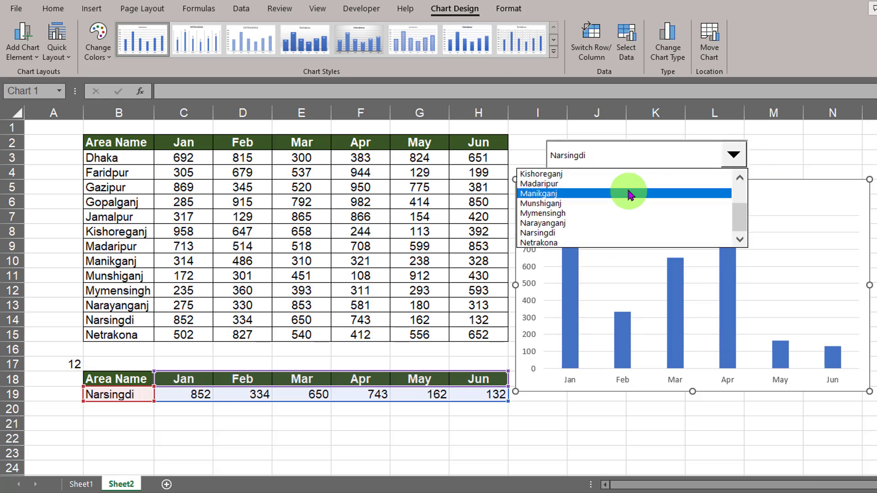
{"action": "left_click", "coordinate": [623, 190]}
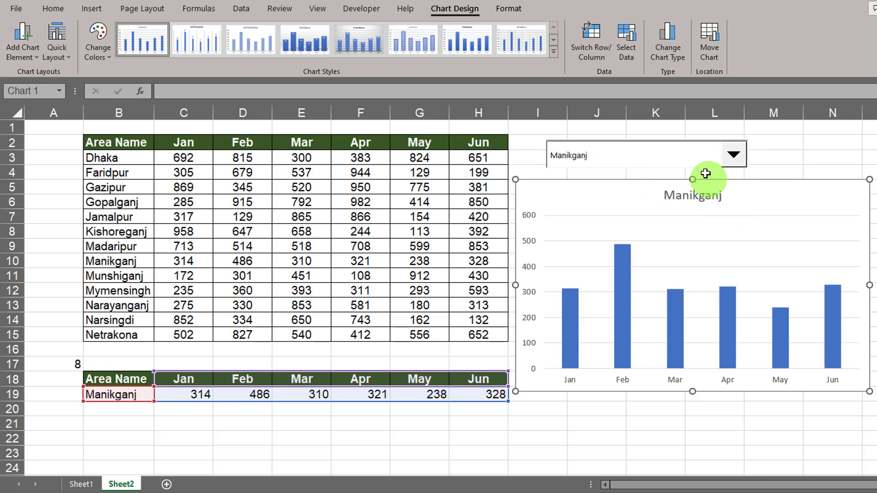
{"action": "left_click_drag", "start_coordinate": [777, 200], "coordinate": [779, 198]}
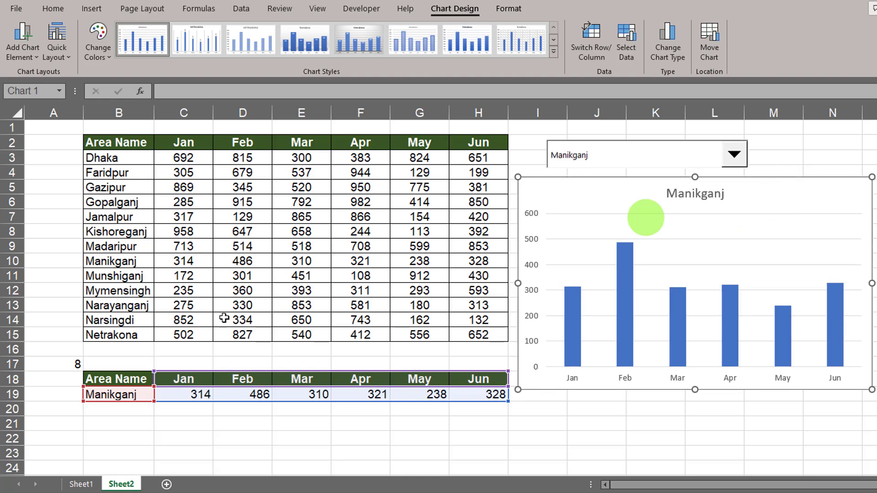
Disguise the helper range A17:H22 with white font, white fill and no borders.
{"action": "left_click_drag", "start_coordinate": [68, 365], "coordinate": [503, 432]}
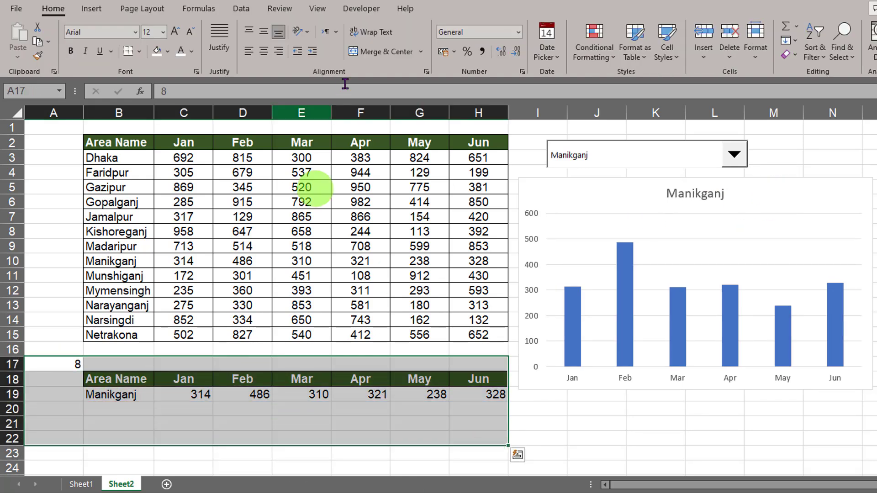
{"action": "left_click", "coordinate": [194, 52]}
{"action": "left_click", "coordinate": [183, 102]}
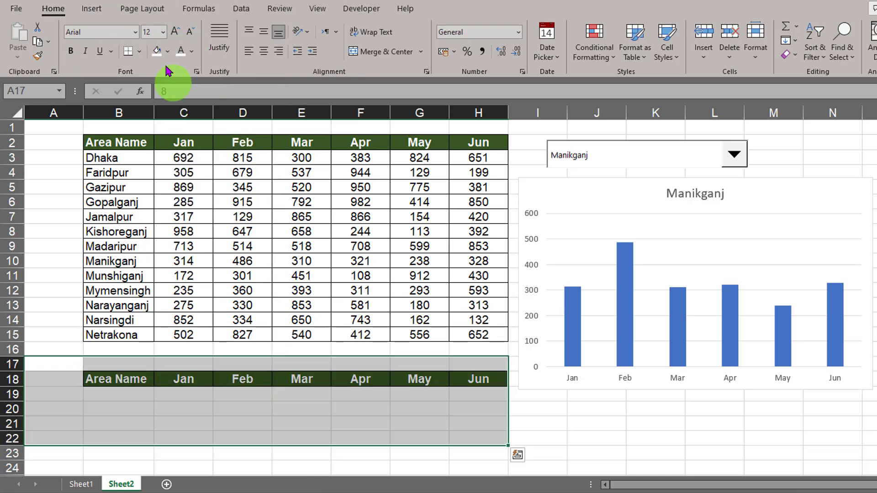
{"action": "left_click", "coordinate": [167, 52]}
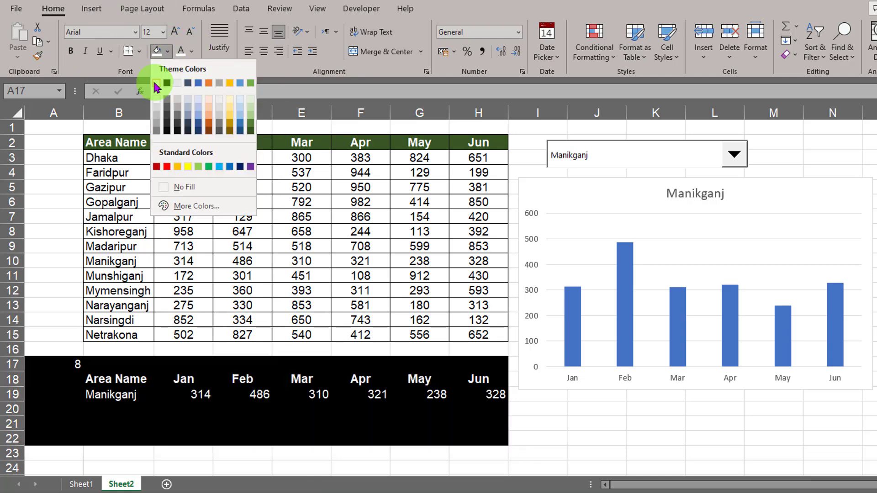
{"action": "left_click", "coordinate": [157, 82]}
{"action": "left_click", "coordinate": [140, 52]}
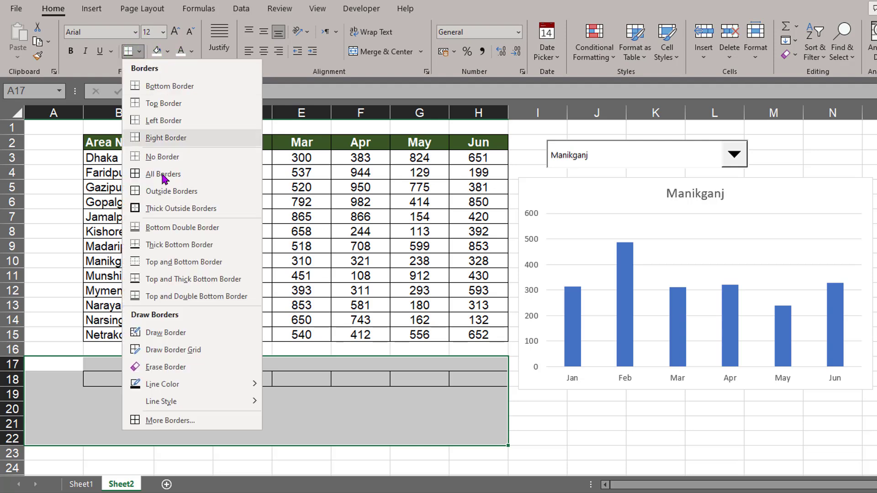
{"action": "left_click", "coordinate": [165, 158]}
{"action": "left_click", "coordinate": [628, 451]}
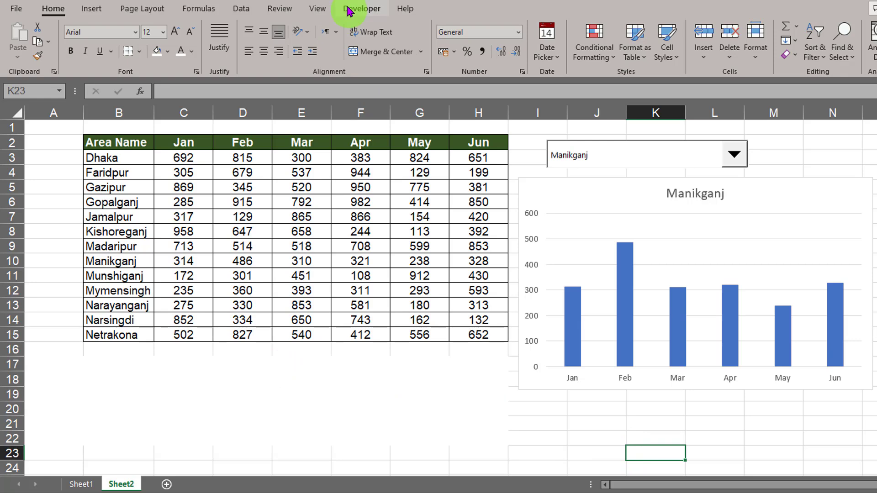
Turn off the worksheet gridlines and narrow column A to a thin margin.
{"action": "left_click", "coordinate": [319, 9]}
{"action": "left_click", "coordinate": [309, 53]}
{"action": "left_click", "coordinate": [64, 111]}
{"action": "left_click_drag", "start_coordinate": [81, 111], "coordinate": [35, 111]}
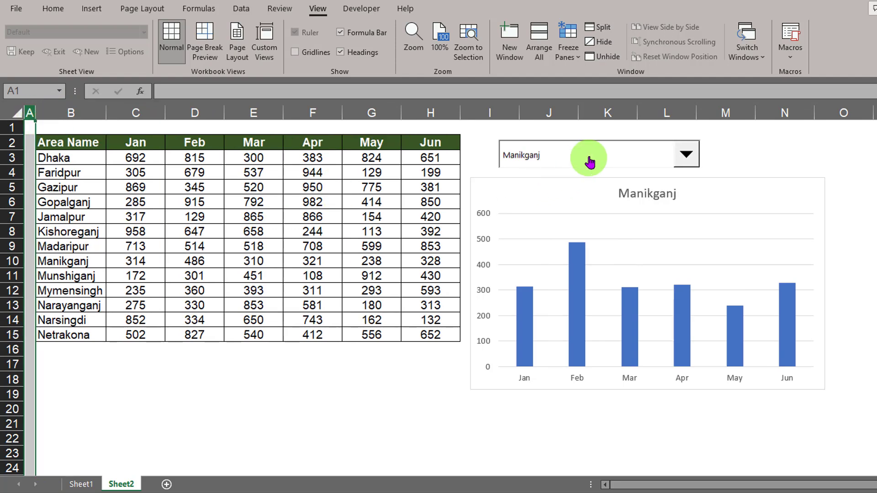
Move the combo box clear of the chart to its right, and align the chart's top with the table's header row.
{"action": "left_click", "coordinate": [715, 198]}
{"action": "left_click", "coordinate": [594, 148], "text": "ctrl"}
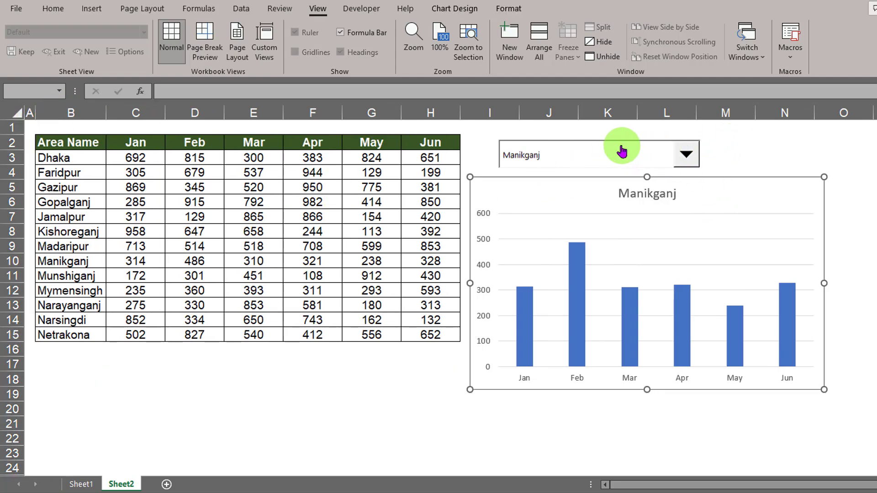
{"action": "left_click", "coordinate": [685, 143]}
{"action": "left_click", "coordinate": [676, 142]}
{"action": "left_click", "coordinate": [665, 142]}
{"action": "left_click", "coordinate": [647, 142]}
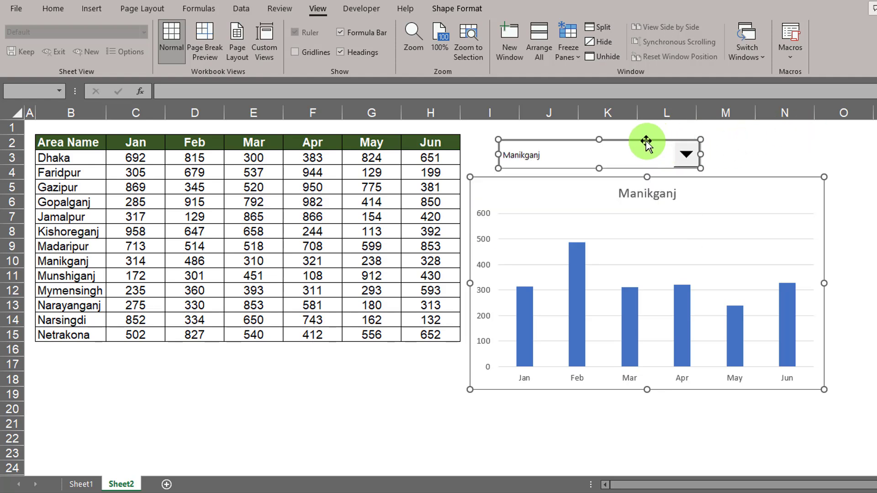
{"action": "left_click", "coordinate": [645, 139]}
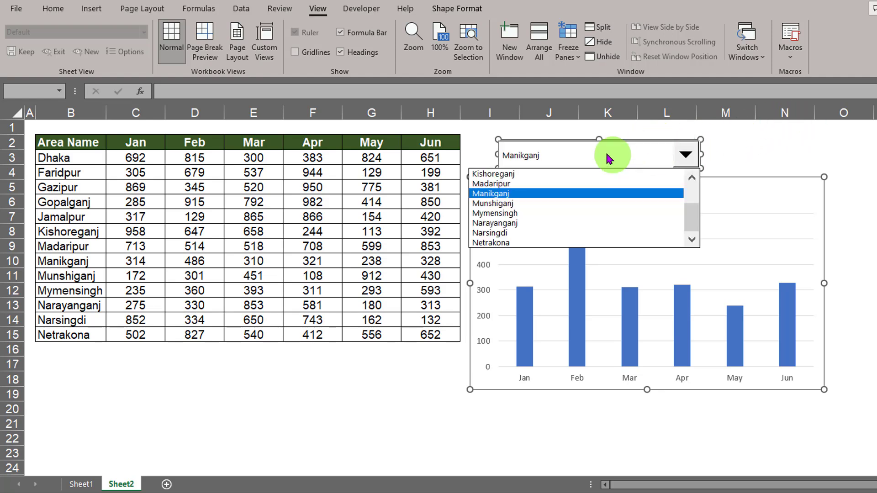
{"action": "left_click", "coordinate": [616, 158]}
{"action": "left_click_drag", "start_coordinate": [767, 147], "coordinate": [809, 168]}
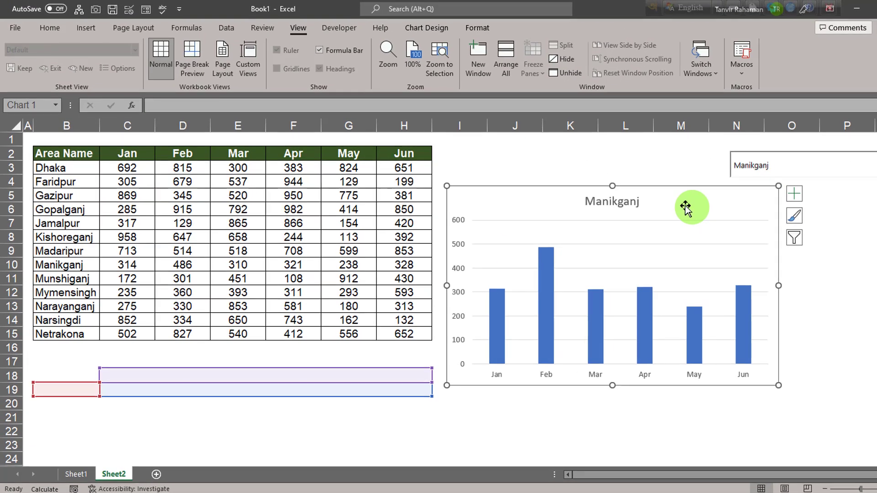
{"action": "left_click_drag", "start_coordinate": [731, 195], "coordinate": [676, 164]}
Autofit the month columns C:H, then widen them slightly to one equal width.
{"action": "left_click_drag", "start_coordinate": [127, 126], "coordinate": [255, 126]}
{"action": "left_click_drag", "start_coordinate": [354, 127], "coordinate": [405, 126]}
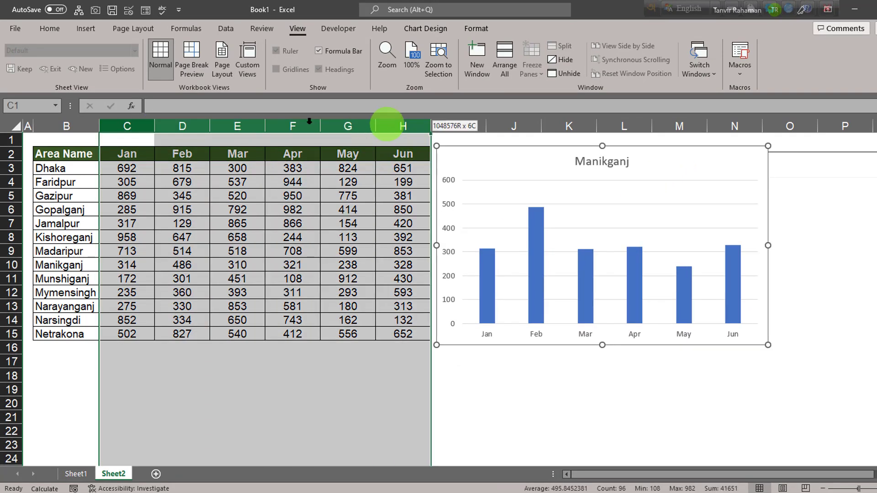
{"action": "double_click", "coordinate": [155, 126]}
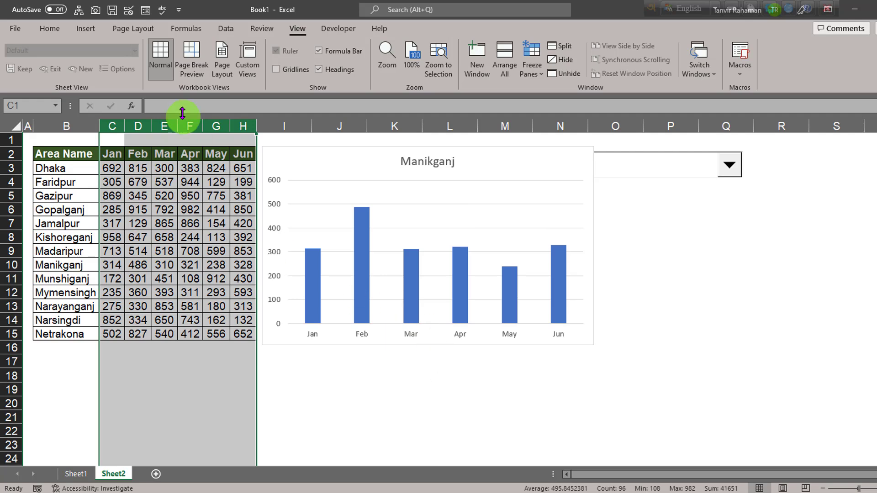
{"action": "left_click_drag", "start_coordinate": [125, 126], "coordinate": [141, 124]}
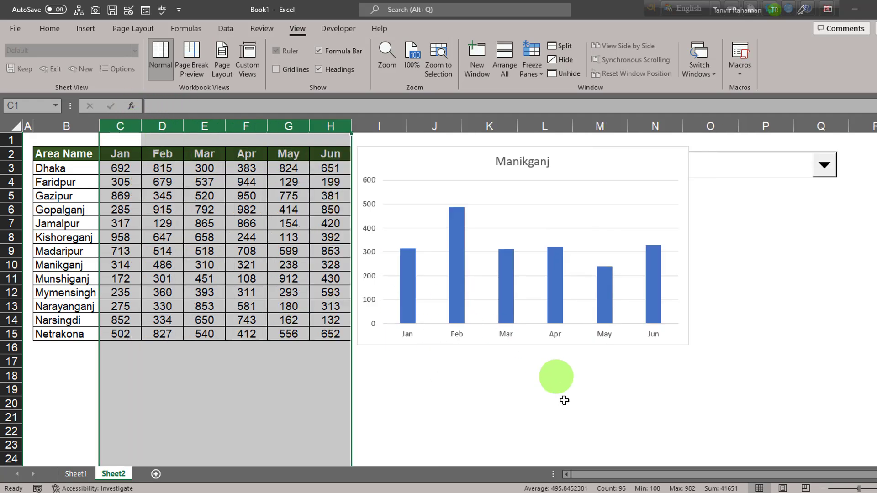
{"action": "left_click", "coordinate": [553, 402]}
Nudge the chart beside the table and widen it to reach the right edge of column O.
{"action": "left_click", "coordinate": [583, 162]}
{"action": "left_click_drag", "start_coordinate": [582, 161], "coordinate": [585, 162]}
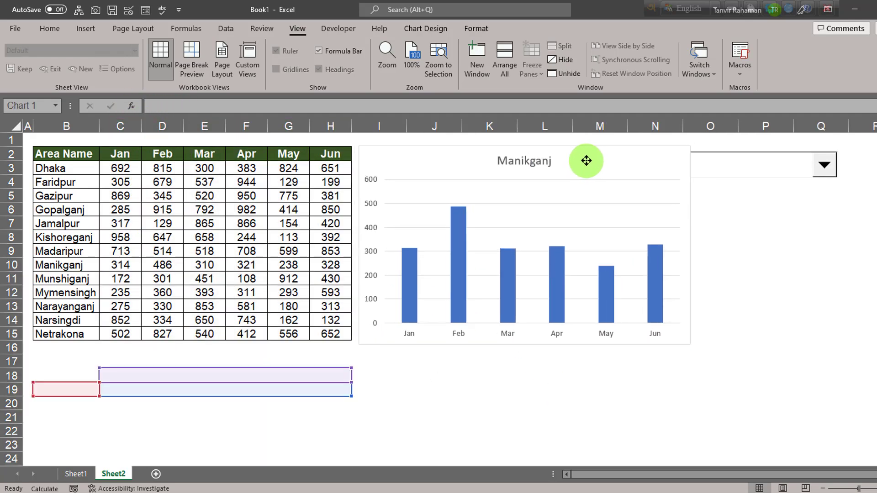
{"action": "left_click_drag", "start_coordinate": [699, 246], "coordinate": [726, 246]}
{"action": "left_click", "coordinate": [797, 264]}
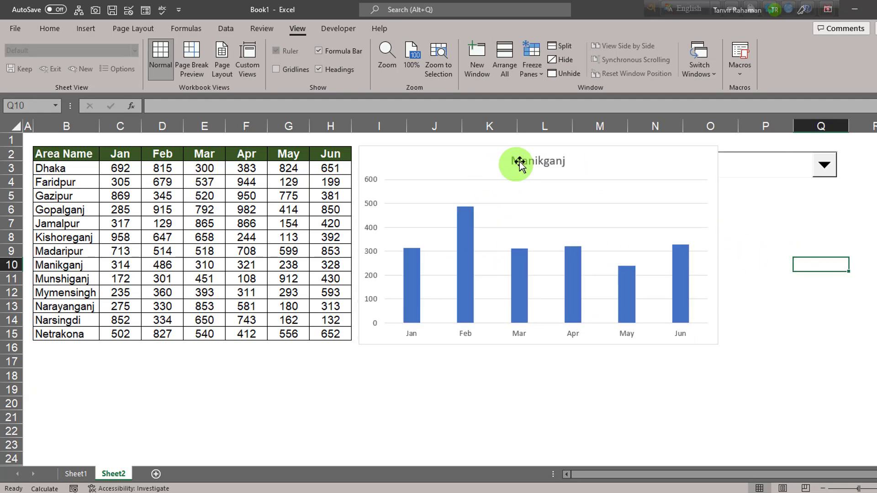
Move the chart title to the chart's upper-left corner and delete the vertical axis labels.
{"action": "left_click", "coordinate": [540, 152]}
{"action": "left_click_drag", "start_coordinate": [510, 150], "coordinate": [410, 151]}
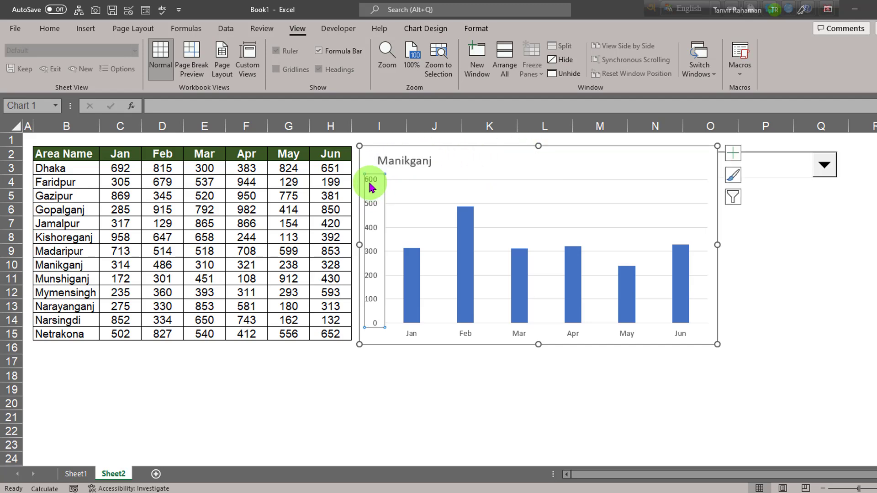
{"action": "key", "text": "Delete"}
Give the chart's horizontal axis a solid blue 3.5 pt line, and make its month labels bold at 10.5 pt.
{"action": "left_click", "coordinate": [396, 337]}
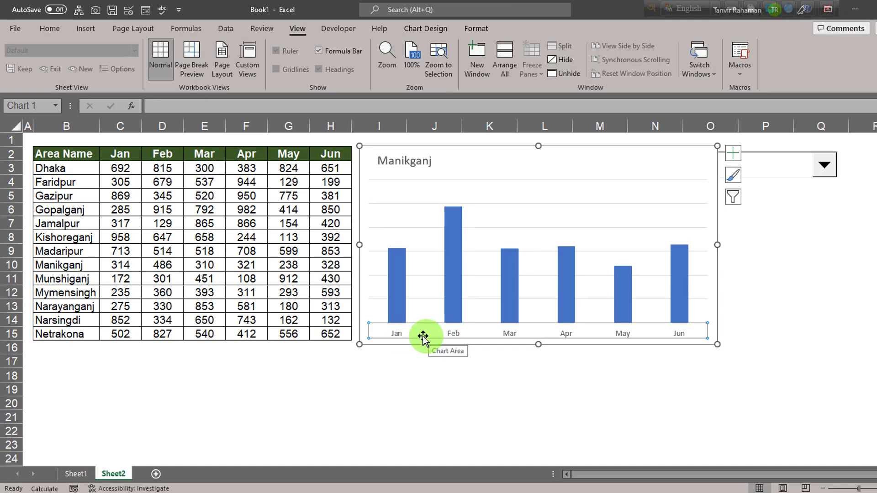
{"action": "right_click", "coordinate": [410, 334]}
{"action": "key", "text": "Escape"}
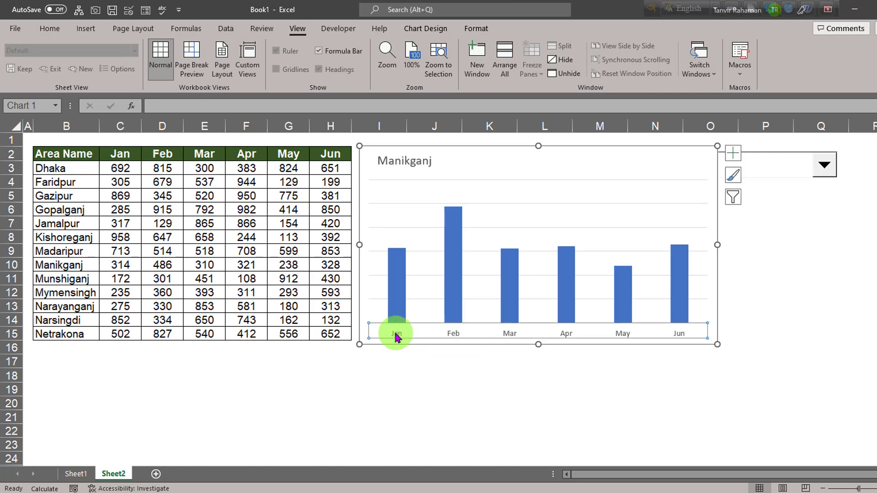
{"action": "right_click", "coordinate": [393, 335]}
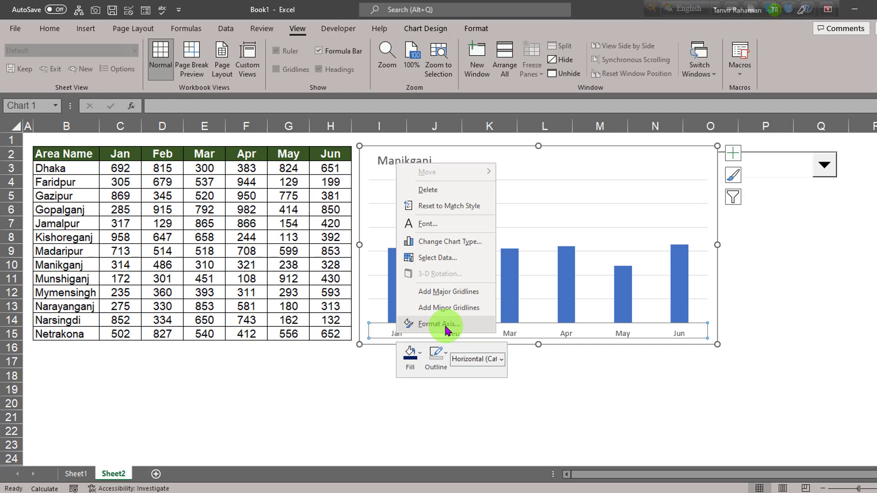
{"action": "left_click", "coordinate": [439, 324]}
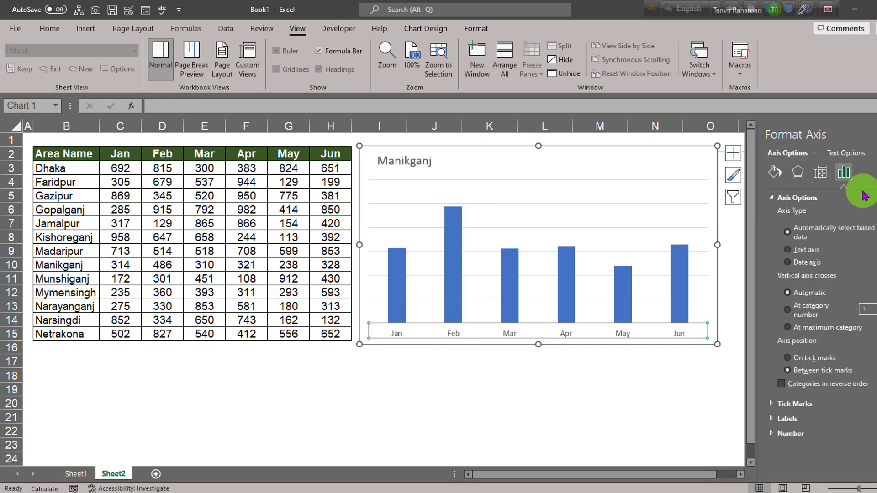
{"action": "left_click", "coordinate": [775, 173]}
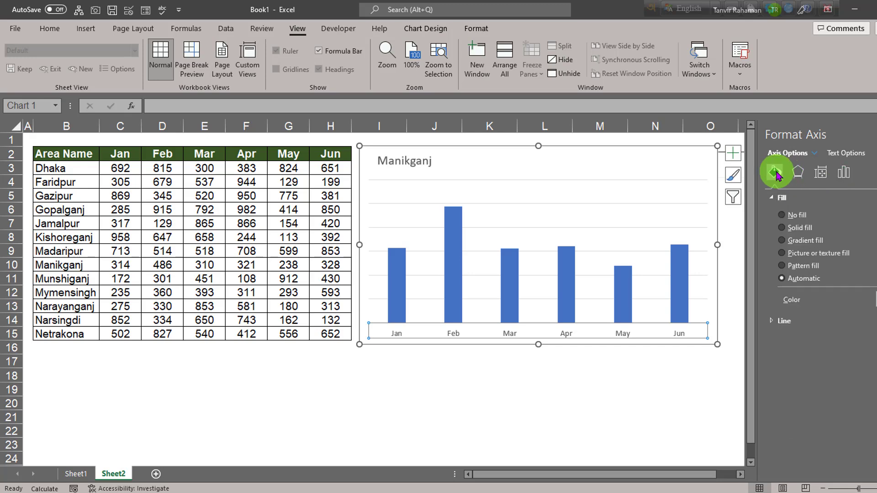
{"action": "left_click", "coordinate": [801, 251]}
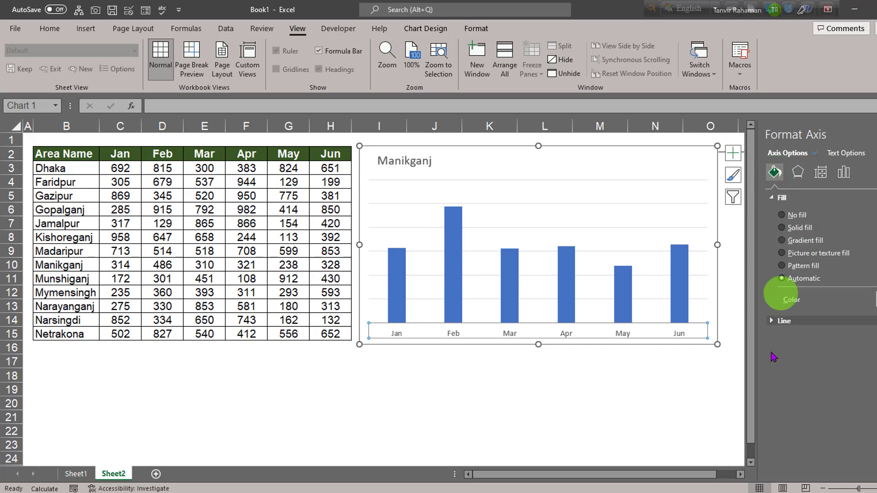
{"action": "left_click", "coordinate": [785, 321]}
{"action": "left_click", "coordinate": [805, 352]}
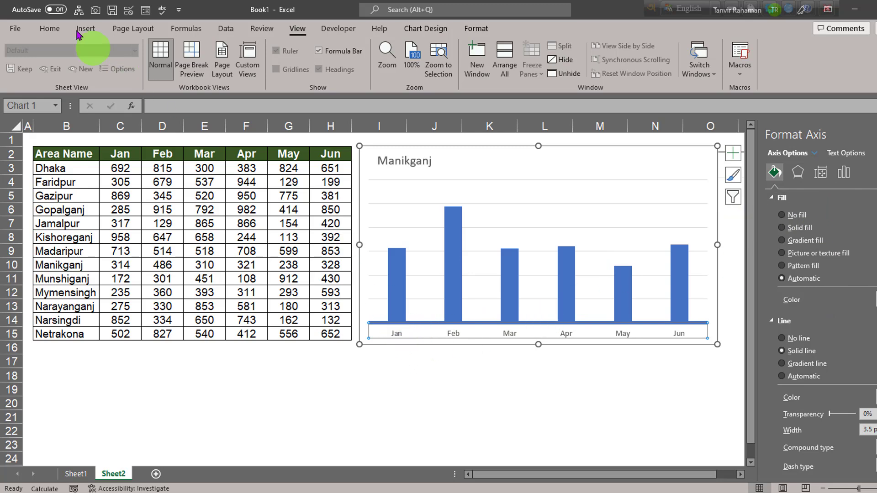
{"action": "left_click", "coordinate": [48, 29]}
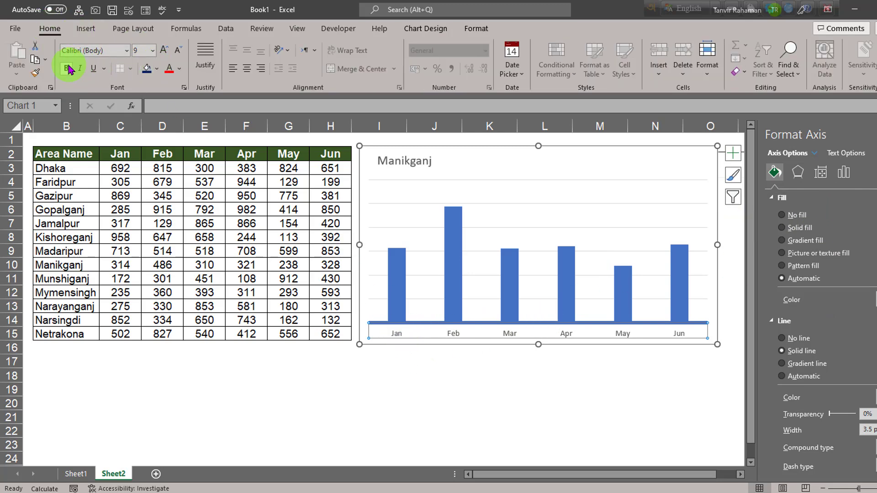
{"action": "left_click", "coordinate": [165, 53]}
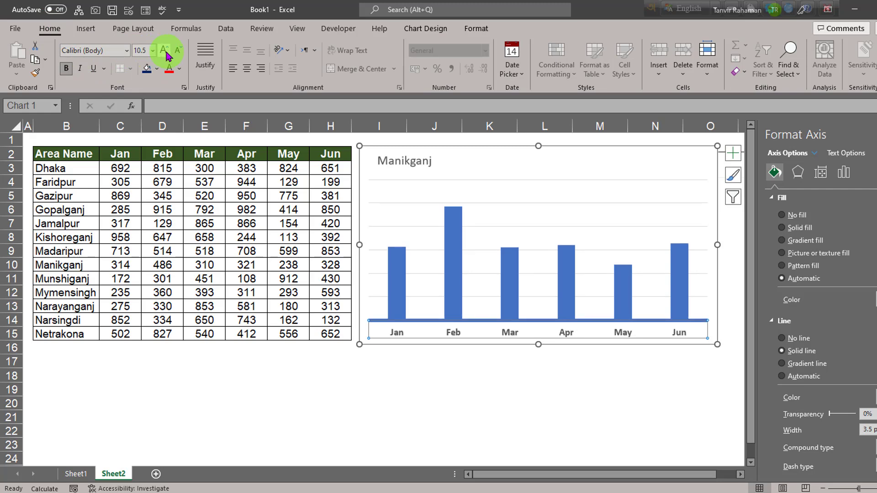
Delete the chart's gridlines and lower the plot area's upper edge to about row 6, leaving space below the title.
{"action": "left_click", "coordinate": [504, 206]}
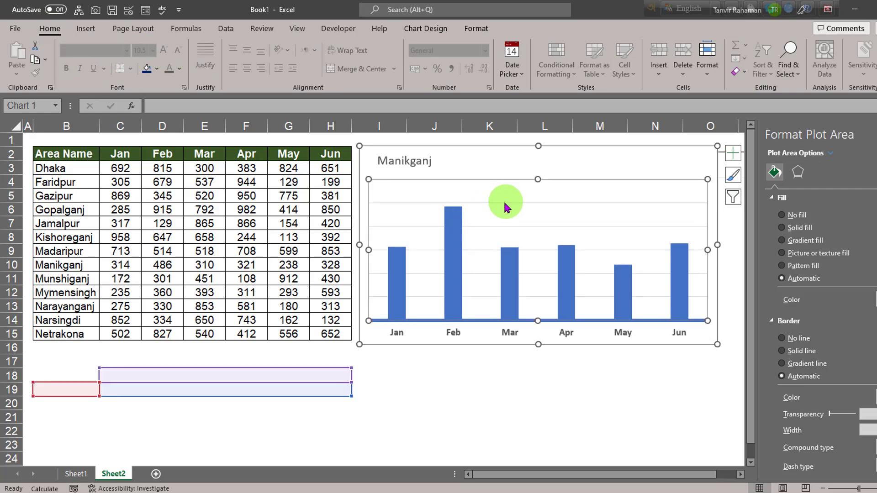
{"action": "left_click", "coordinate": [506, 206]}
{"action": "left_click", "coordinate": [503, 205]}
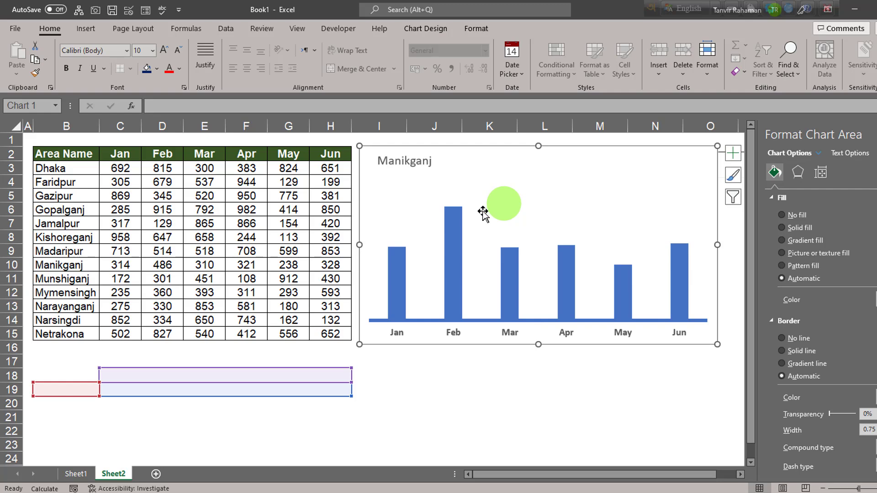
{"action": "left_click", "coordinate": [454, 215]}
{"action": "left_click", "coordinate": [510, 192]}
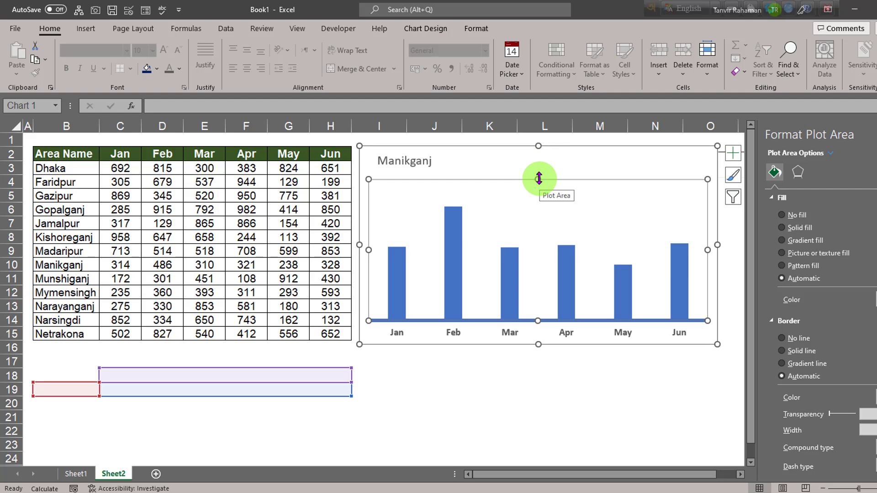
{"action": "left_click_drag", "start_coordinate": [540, 182], "coordinate": [536, 209]}
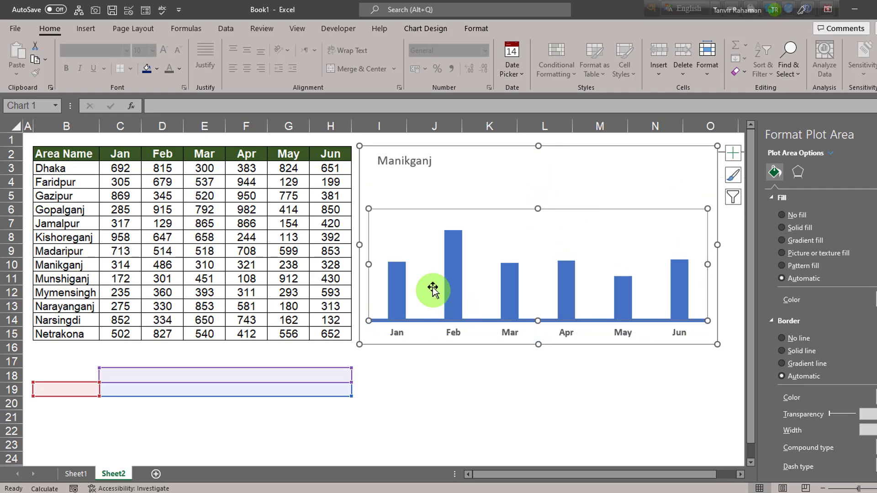
Fill the chart's columns with the dark orange radial preset gradient, and close the series formatting.
{"action": "left_click", "coordinate": [457, 264]}
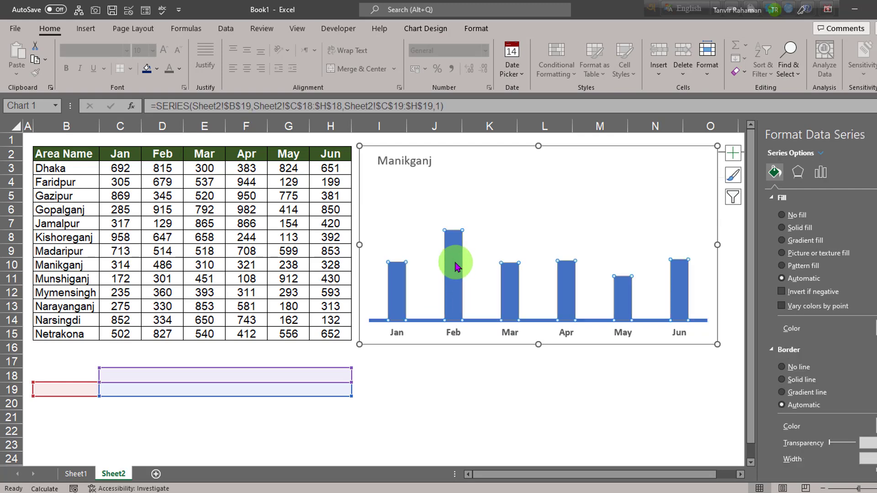
{"action": "right_click", "coordinate": [455, 266]}
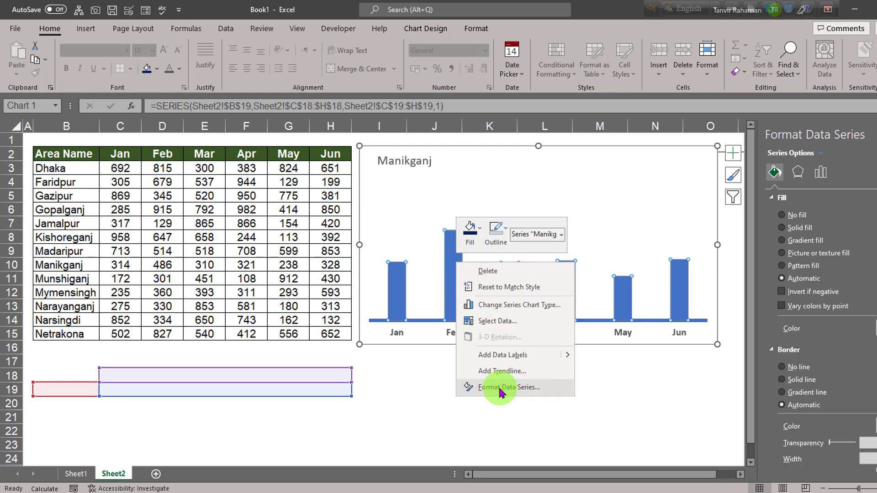
{"action": "left_click", "coordinate": [821, 208]}
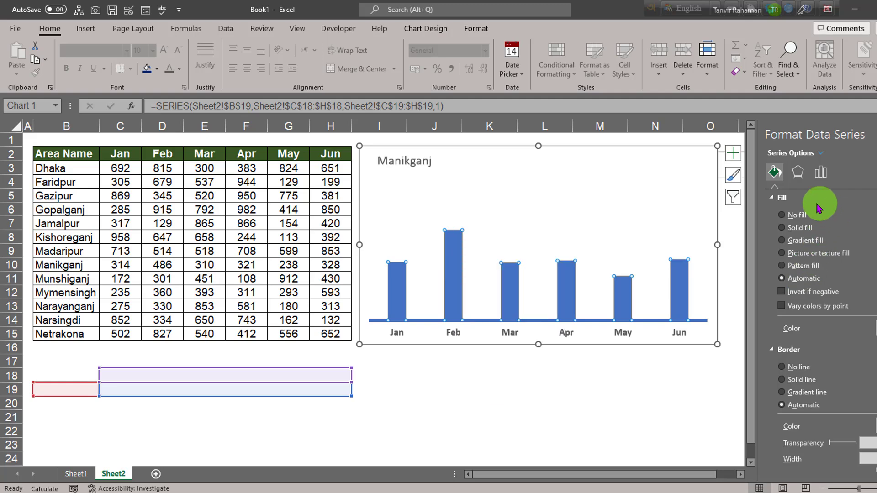
{"action": "left_click", "coordinate": [800, 228]}
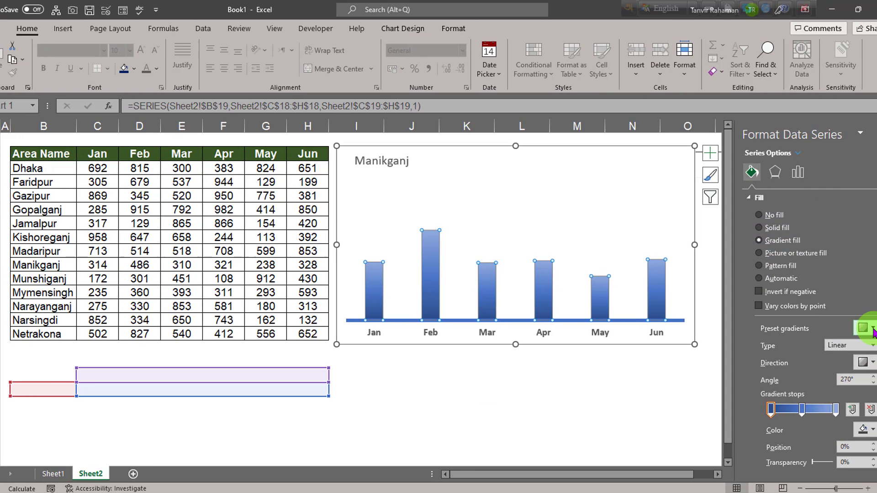
{"action": "left_click", "coordinate": [867, 329]}
{"action": "left_click", "coordinate": [787, 451]}
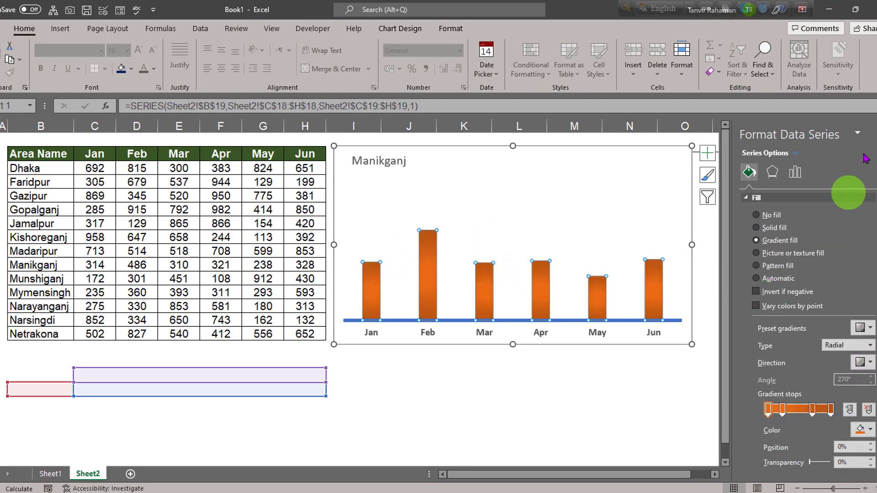
{"action": "left_click", "coordinate": [871, 134]}
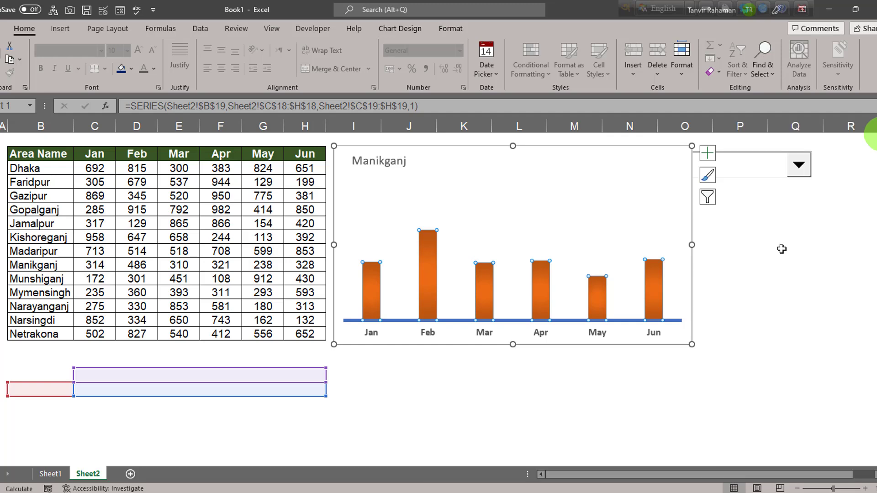
{"action": "left_click", "coordinate": [430, 261]}
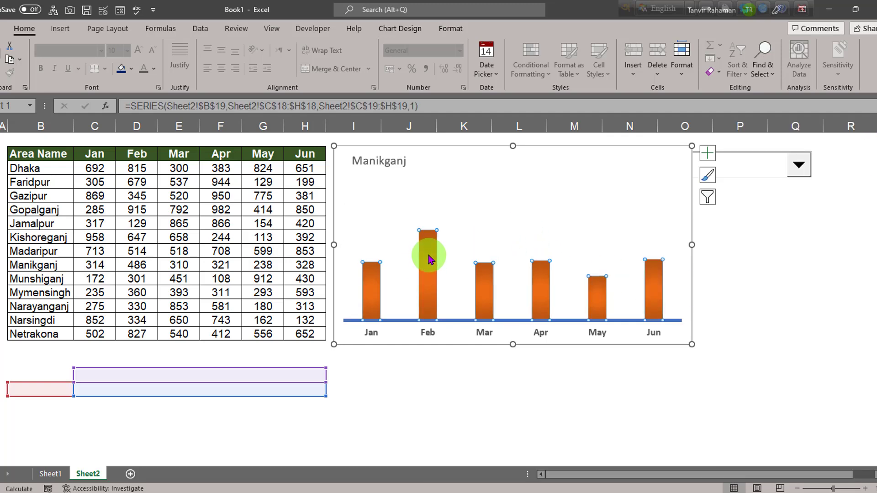
{"action": "right_click", "coordinate": [430, 258]}
{"action": "left_click", "coordinate": [667, 173]}
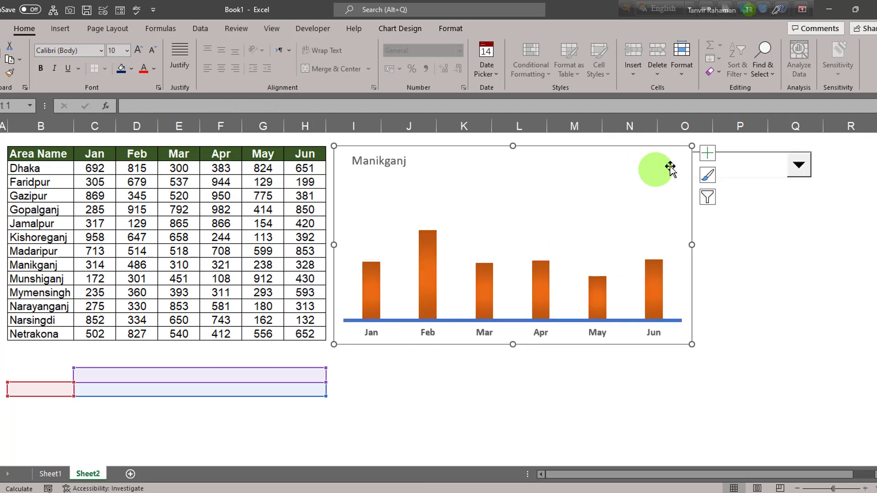
Add data labels at the outside end of the columns and change their shape to a down-arrow callout.
{"action": "left_click", "coordinate": [707, 155]}
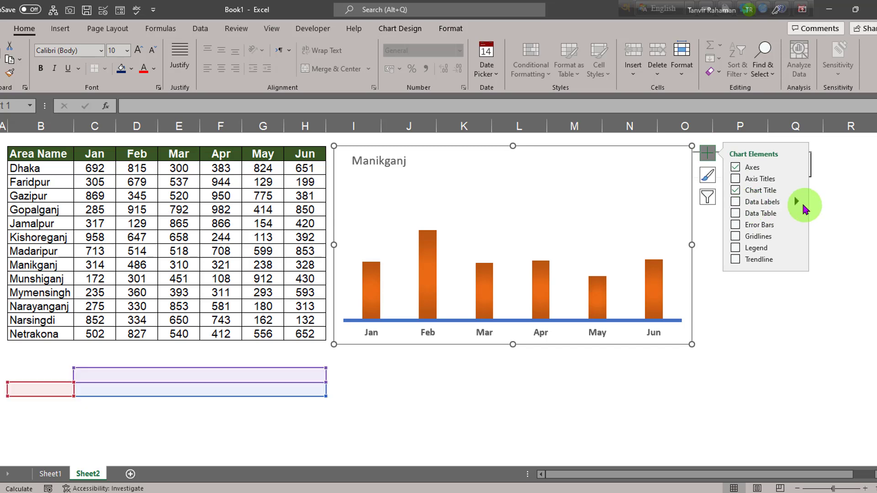
{"action": "mouse_move", "coordinate": [797, 204]}
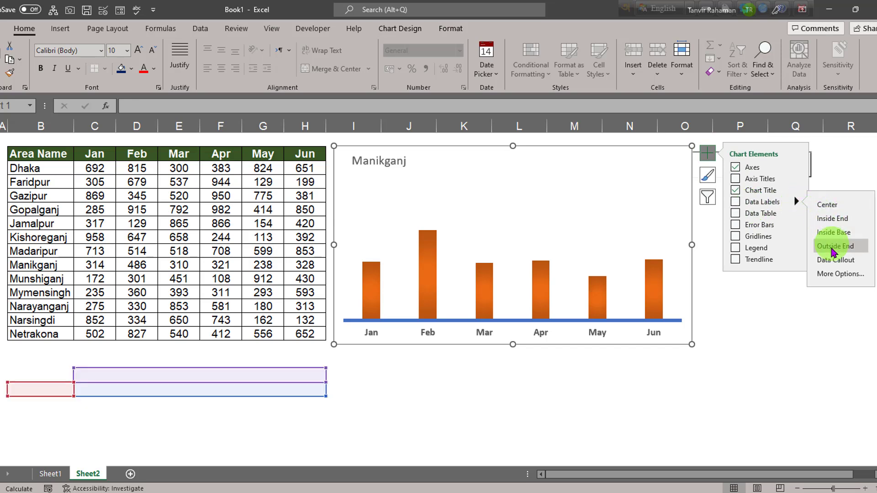
{"action": "left_click", "coordinate": [735, 202]}
{"action": "left_click", "coordinate": [428, 222]}
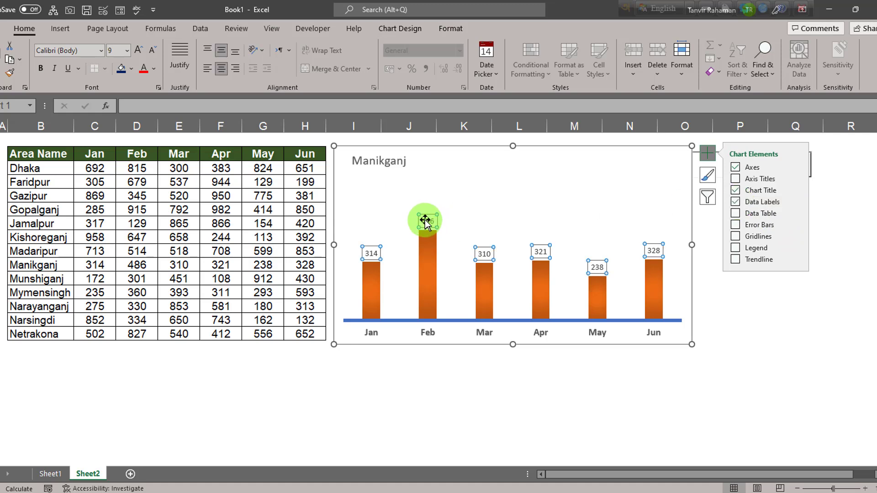
{"action": "right_click", "coordinate": [429, 222]}
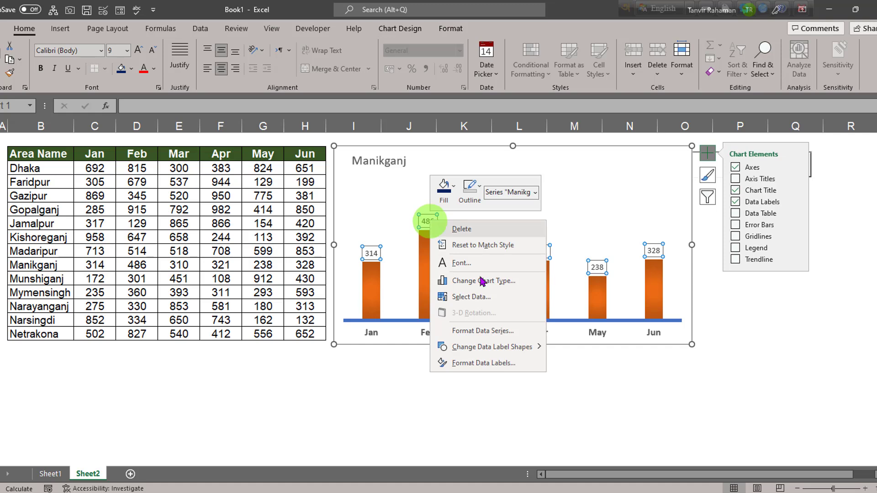
{"action": "mouse_move", "coordinate": [510, 353]}
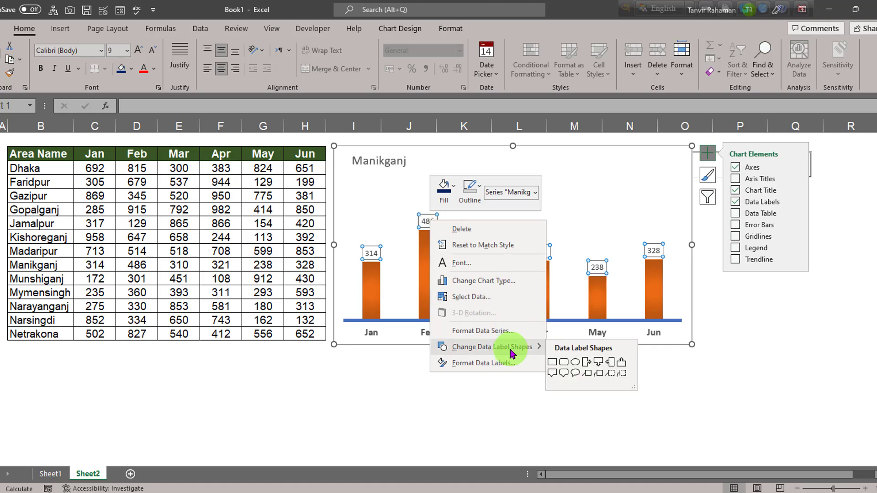
{"action": "left_click", "coordinate": [598, 360]}
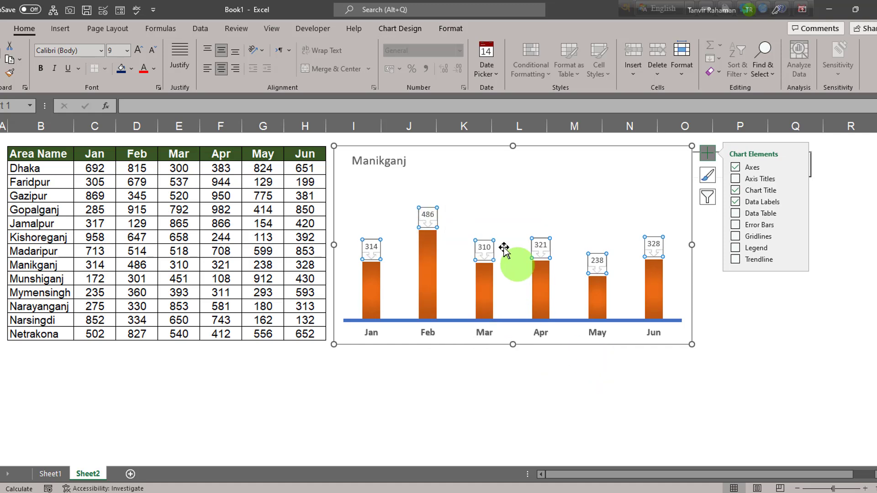
Give the data label callouts a gradient fill using the dark orange radial preset.
{"action": "right_click", "coordinate": [430, 216]}
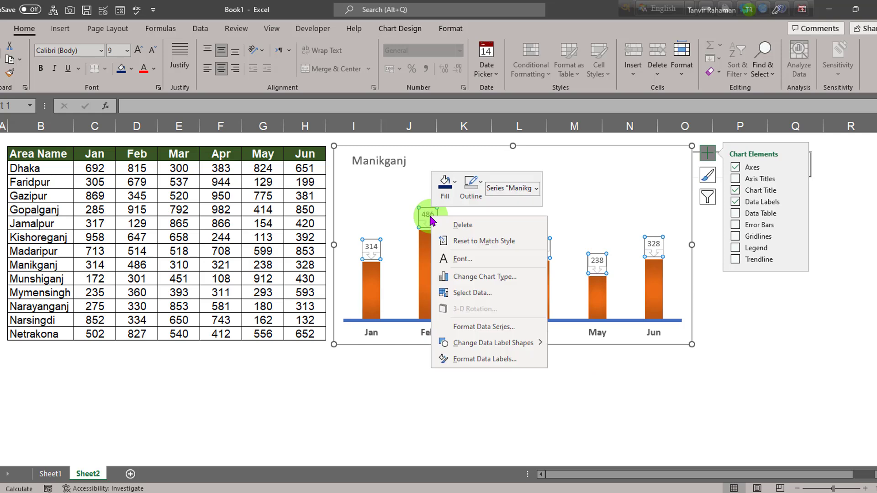
{"action": "left_click", "coordinate": [488, 360]}
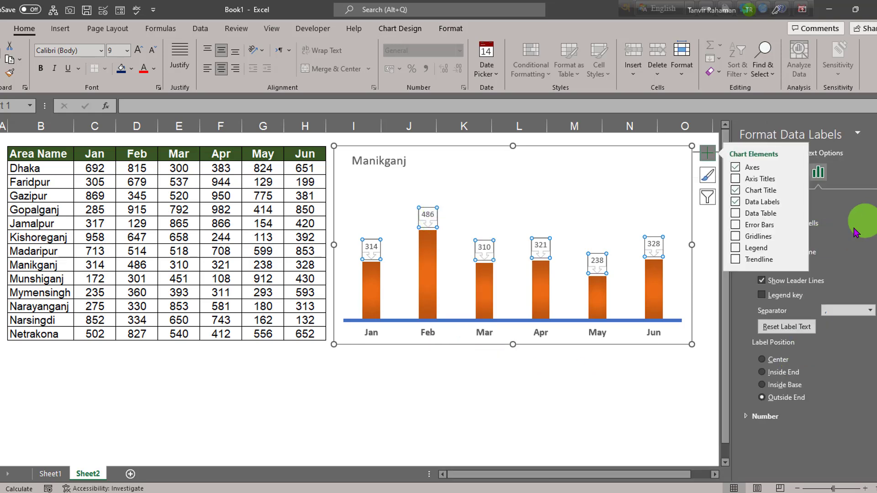
{"action": "left_click", "coordinate": [714, 156]}
{"action": "left_click", "coordinate": [749, 173]}
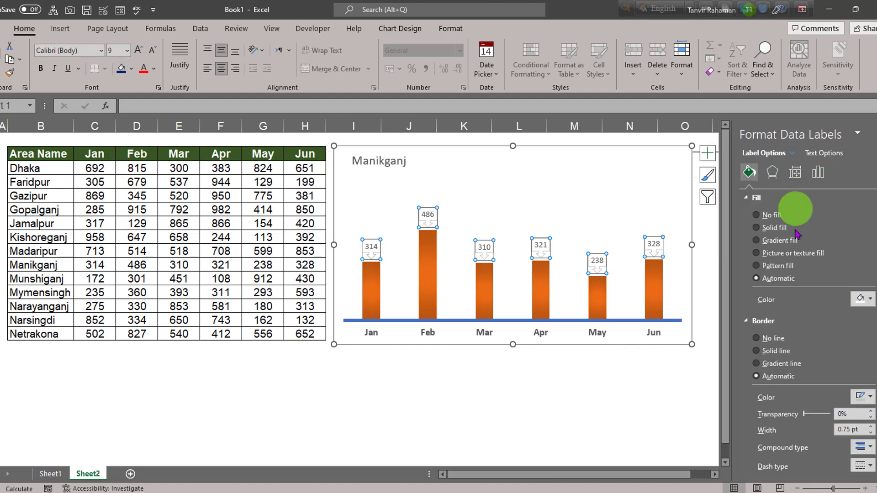
{"action": "left_click", "coordinate": [777, 240]}
{"action": "left_click", "coordinate": [864, 300]}
{"action": "left_click", "coordinate": [778, 419]}
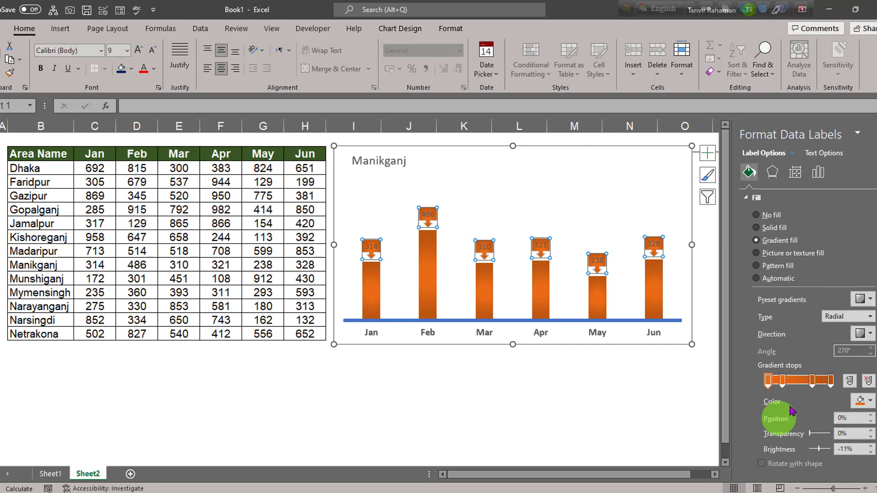
Try a gold preset gradient on the data labels, replace it with a blue preset, and close the label formatting.
{"action": "left_click", "coordinate": [863, 300]}
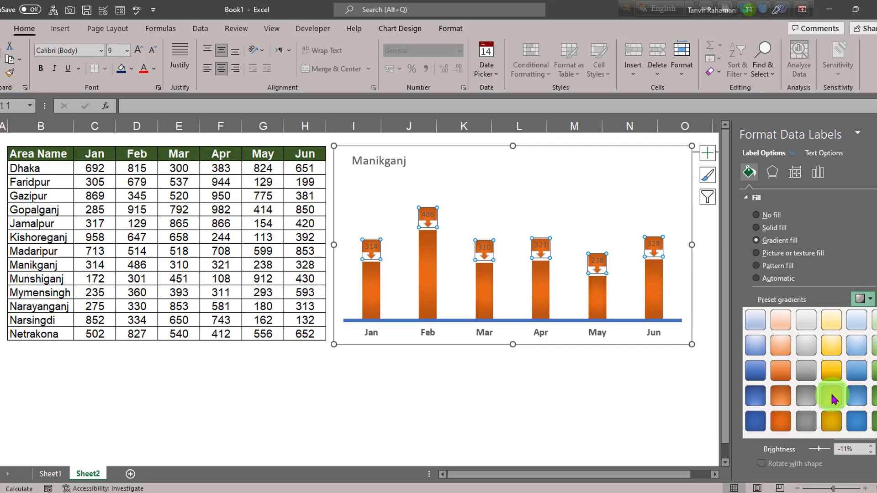
{"action": "left_click", "coordinate": [831, 399]}
{"action": "left_click", "coordinate": [863, 300]}
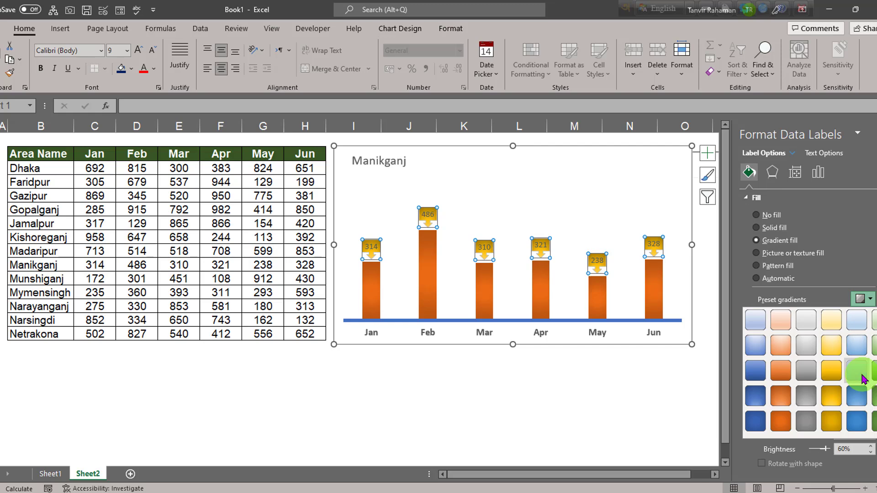
{"action": "left_click", "coordinate": [861, 376]}
{"action": "left_click", "coordinate": [875, 134]}
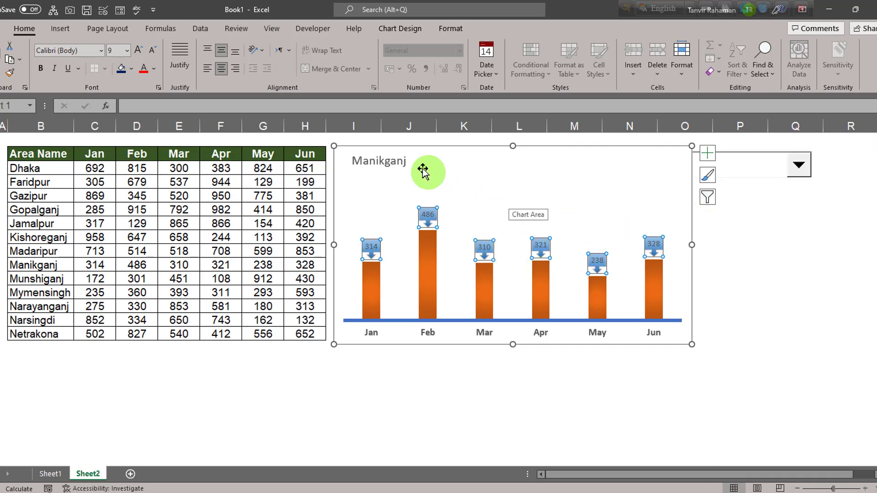
Replace the chart title with "Month Wise Report" and format it as bold 24-point text.
{"action": "left_click", "coordinate": [390, 158]}
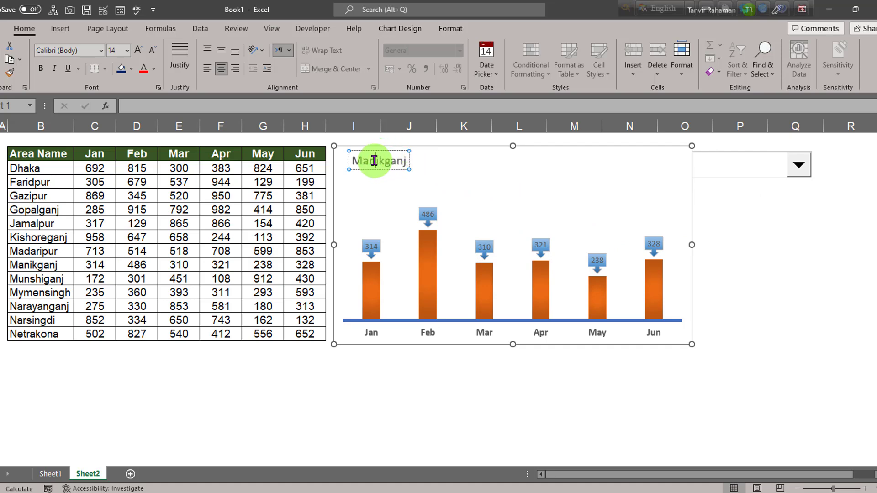
{"action": "double_click", "coordinate": [374, 161]}
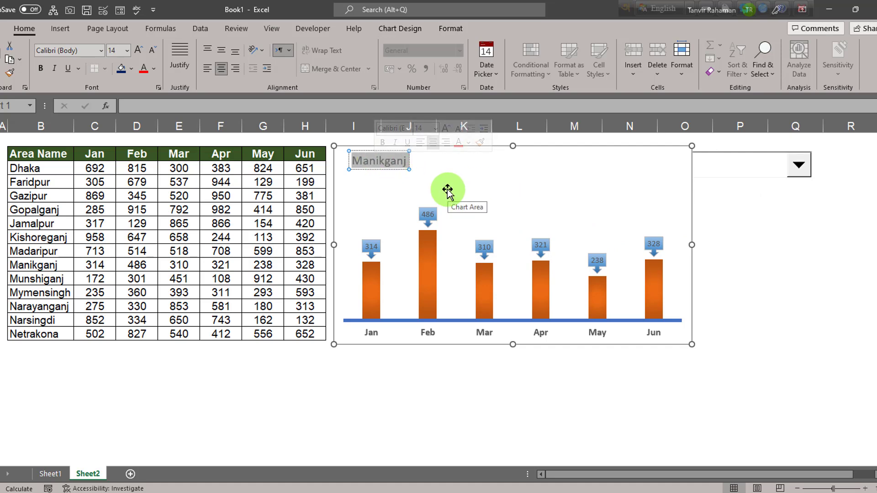
{"action": "type", "text": "Month Wise R"}
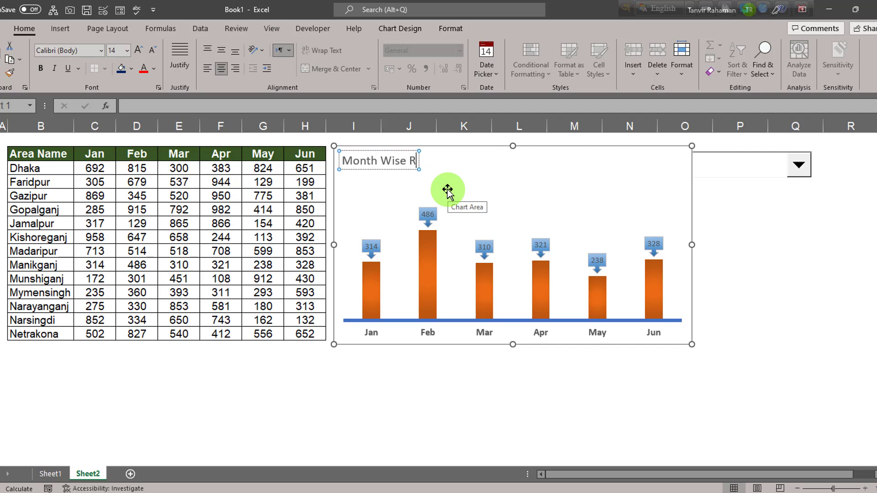
{"action": "triple_click", "coordinate": [417, 161]}
{"action": "key", "text": "ctrl+b"}
{"action": "left_click", "coordinate": [492, 130]}
{"action": "left_click", "coordinate": [492, 129]}
{"action": "left_click", "coordinate": [492, 129]}
{"action": "left_click", "coordinate": [492, 129]}
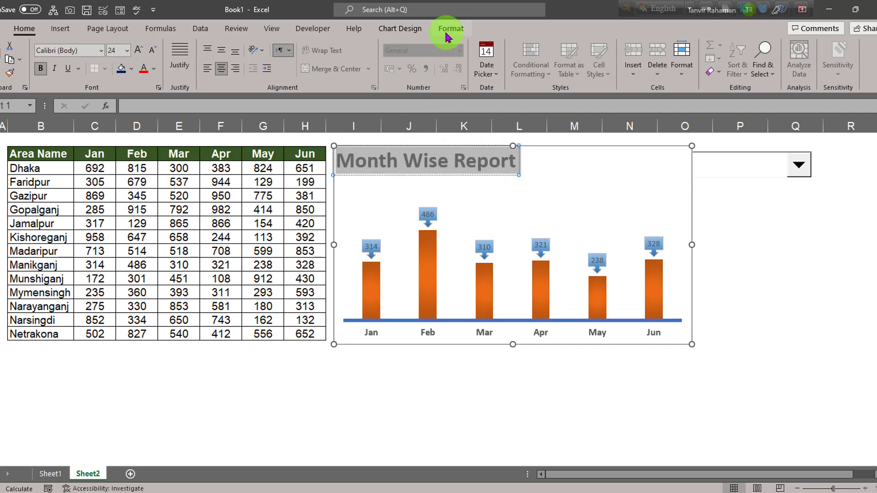
Fill the chart title's box with standard dark blue and colour its text white.
{"action": "left_click", "coordinate": [448, 32]}
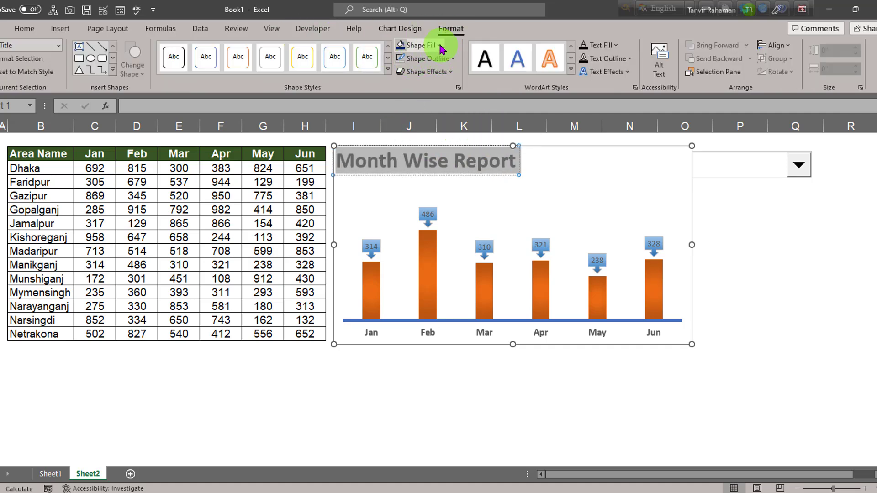
{"action": "left_click", "coordinate": [440, 46]}
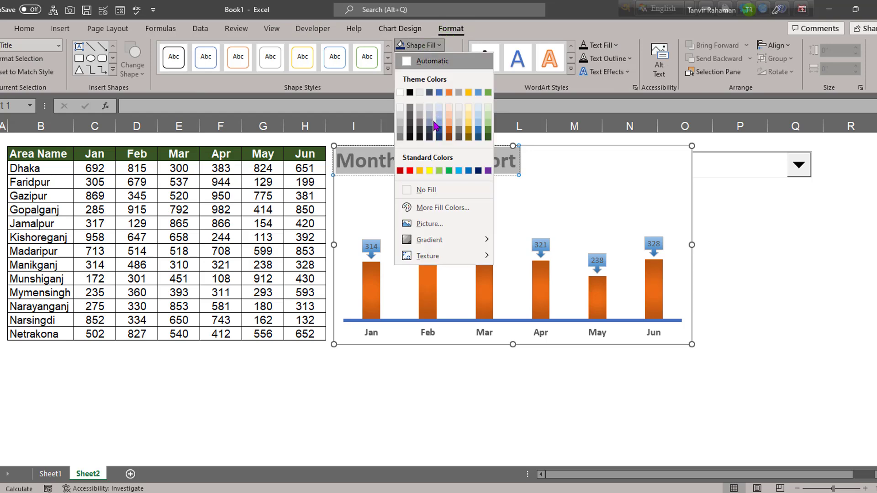
{"action": "left_click", "coordinate": [478, 170]}
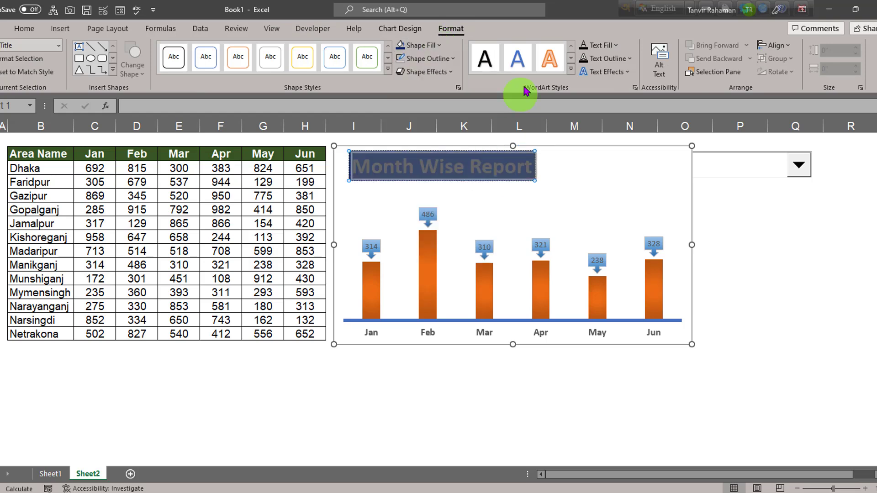
{"action": "left_click", "coordinate": [608, 45]}
{"action": "left_click", "coordinate": [582, 87]}
{"action": "left_click", "coordinate": [772, 251]}
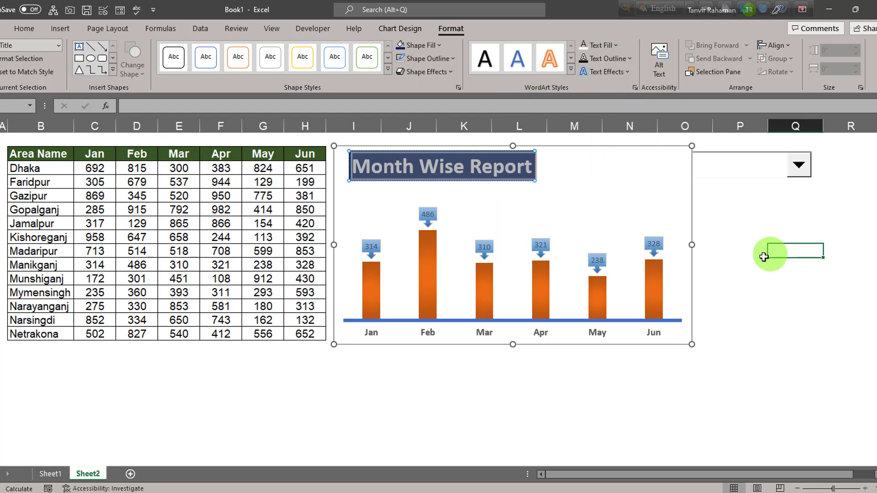
Bring the combo box to the front so it sits above the chart.
{"action": "left_click", "coordinate": [772, 168]}
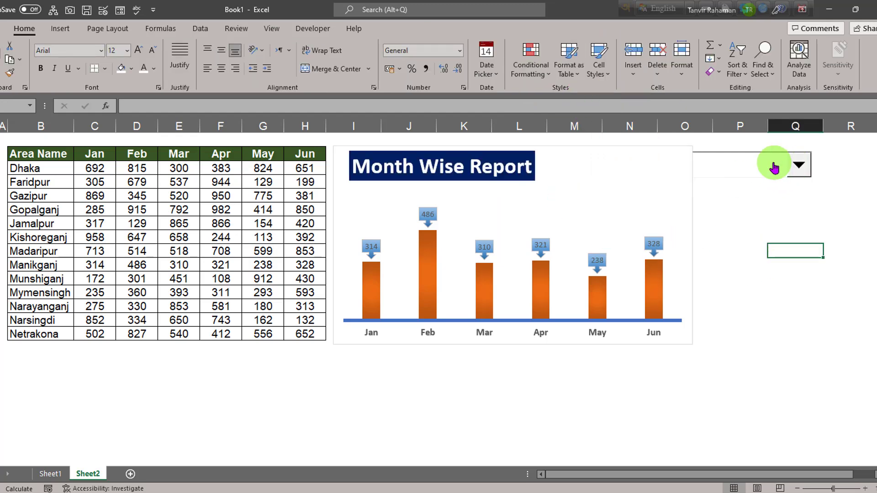
{"action": "left_click", "coordinate": [751, 167]}
{"action": "right_click", "coordinate": [750, 167]}
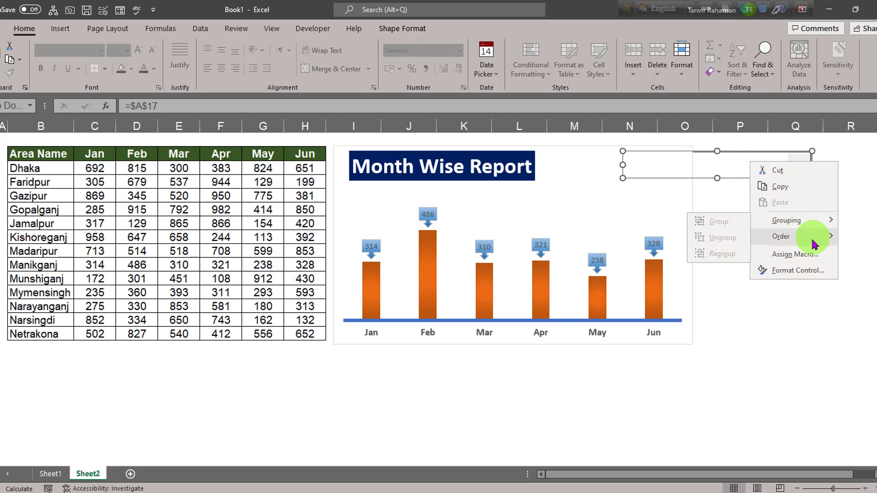
{"action": "mouse_move", "coordinate": [815, 244]}
{"action": "left_click", "coordinate": [741, 246]}
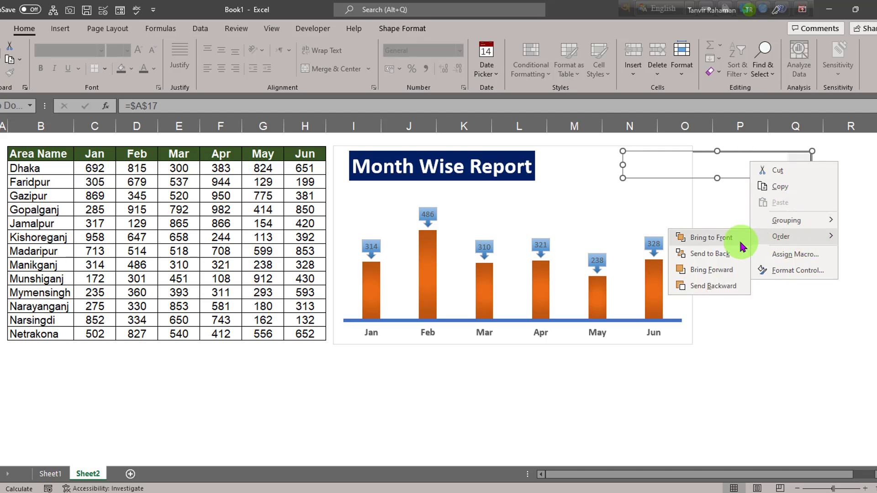
{"action": "left_click", "coordinate": [736, 243]}
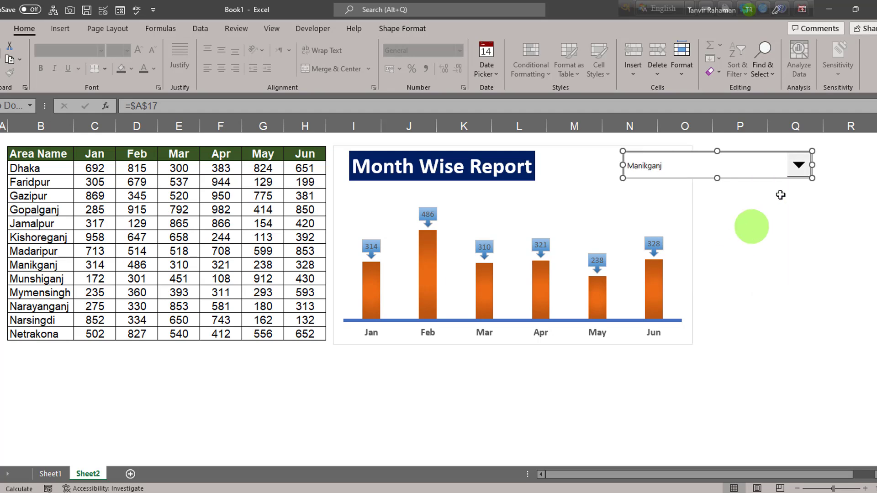
Narrow the combo box and move it inside the chart's upper-right corner, beside the title.
{"action": "left_click", "coordinate": [810, 164]}
{"action": "left_click_drag", "start_coordinate": [811, 167], "coordinate": [780, 167]}
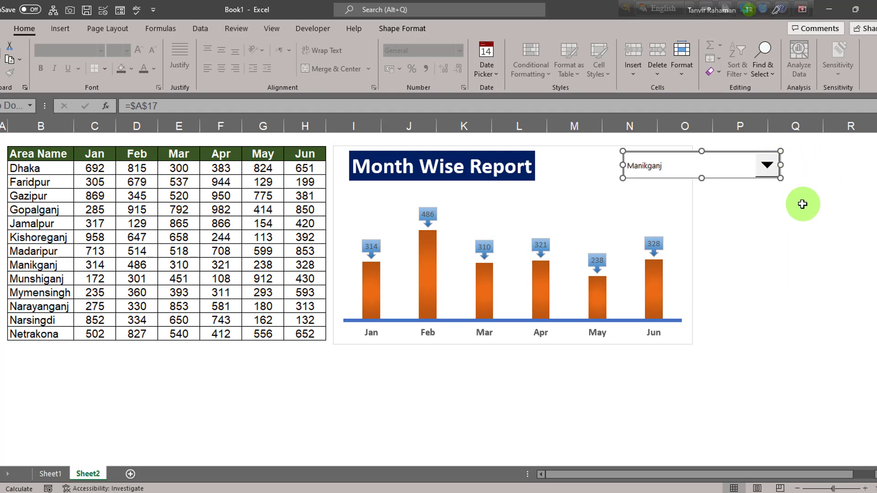
{"action": "key", "text": "Left"}
{"action": "key", "text": "Left"}
{"action": "key", "text": "Left"}
{"action": "key", "text": "Left"}
{"action": "key", "text": "Left"}
{"action": "key", "text": "Left"}
{"action": "key", "text": "Left"}
{"action": "key", "text": "Left"}
{"action": "key", "text": "Left"}
{"action": "key", "text": "Left"}
{"action": "key", "text": "Left"}
{"action": "key", "text": "Left"}
{"action": "key", "text": "Left"}
{"action": "key", "text": "Left"}
{"action": "key", "text": "Left"}
{"action": "key", "text": "Left"}
{"action": "key", "text": "Left"}
{"action": "key", "text": "Left"}
{"action": "key", "text": "Left"}
{"action": "key", "text": "Left"}
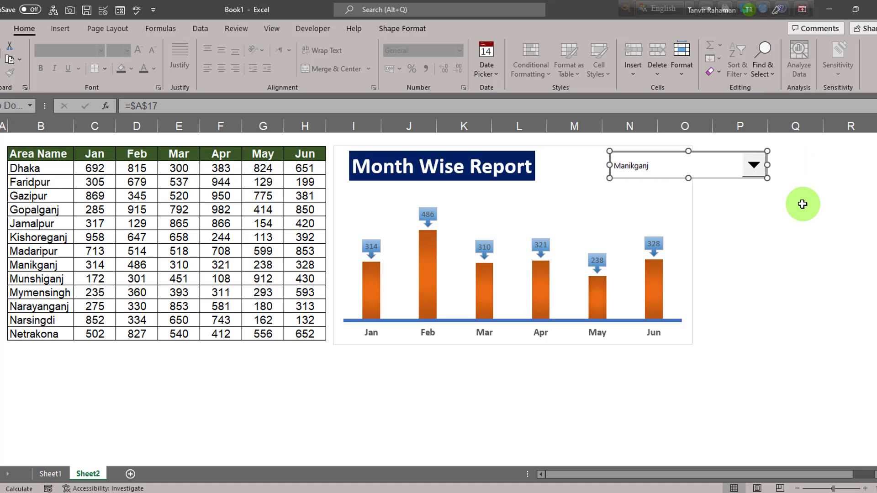
Reduce the chart title to 18 points and move it to the chart's upper-left corner.
{"action": "left_click", "coordinate": [439, 167]}
{"action": "left_click", "coordinate": [534, 174]}
{"action": "left_click", "coordinate": [447, 170]}
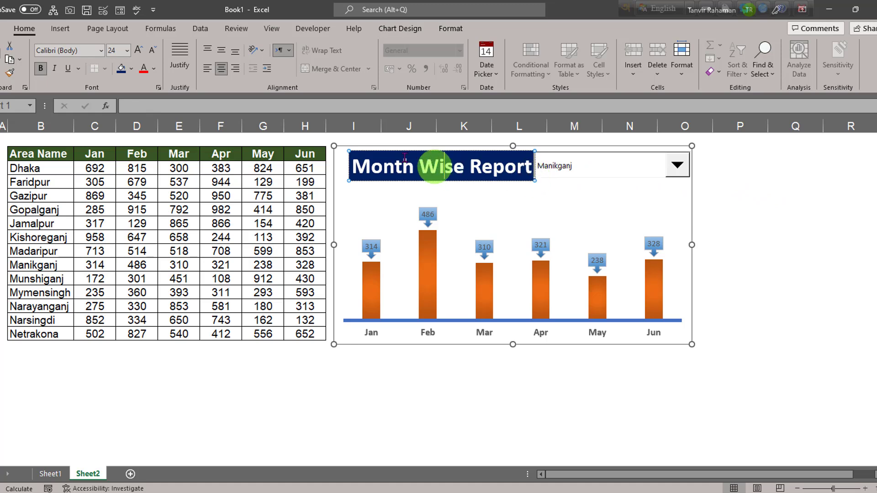
{"action": "left_click", "coordinate": [480, 165]}
{"action": "triple_click", "coordinate": [478, 163]}
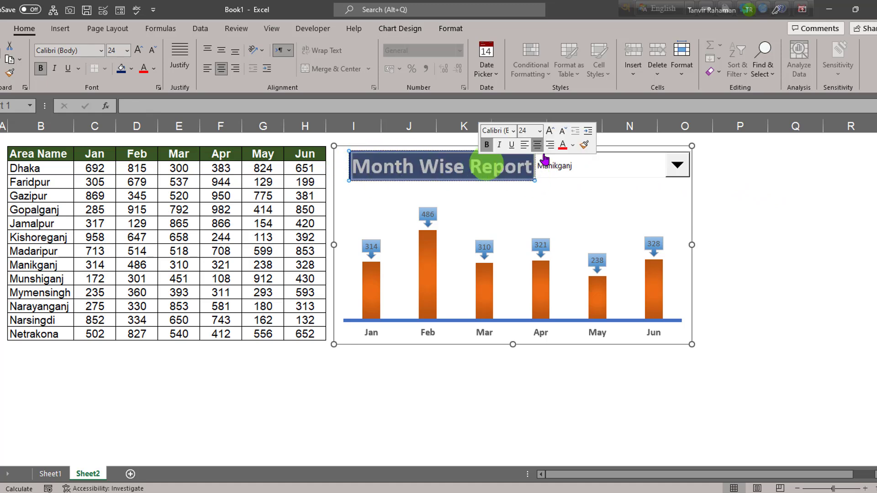
{"action": "left_click", "coordinate": [563, 131]}
{"action": "left_click", "coordinate": [563, 130]}
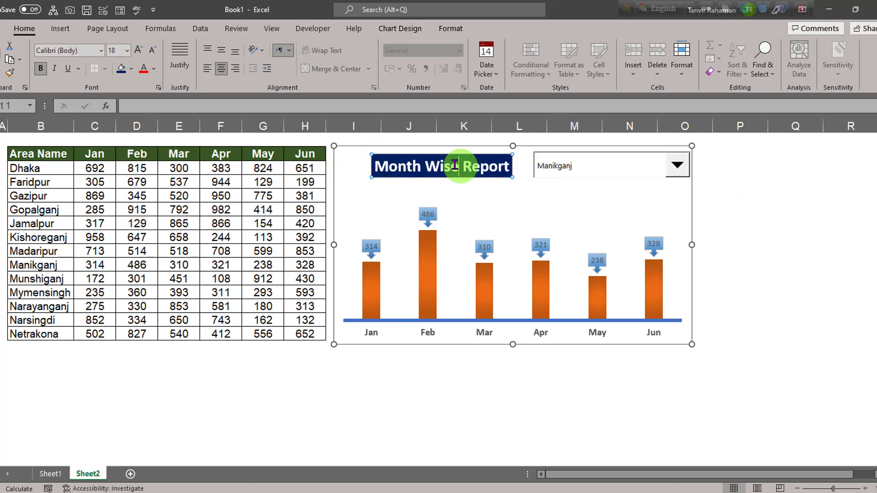
{"action": "left_click_drag", "start_coordinate": [440, 156], "coordinate": [406, 152]}
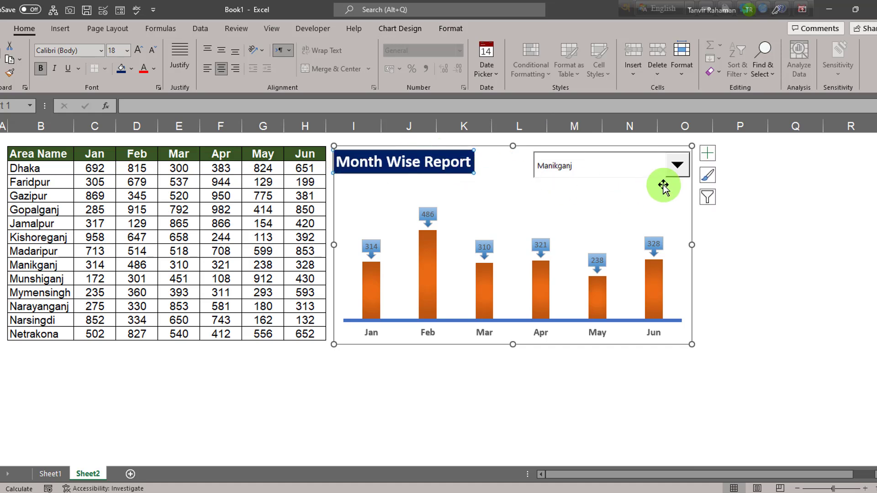
{"action": "triple_click", "coordinate": [419, 150]}
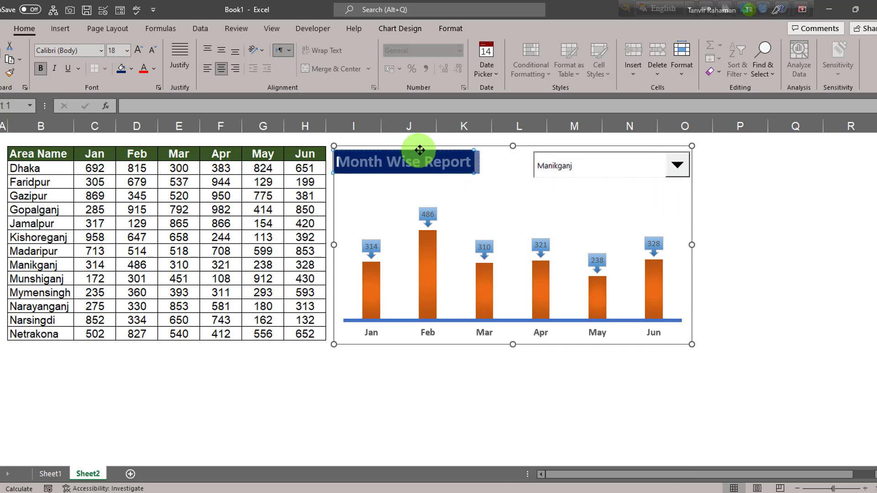
{"action": "left_click", "coordinate": [591, 213]}
{"action": "left_click", "coordinate": [786, 279]}
Apply the dark grey gradient-background chart style with blue columns to the month-wise chart.
{"action": "left_click", "coordinate": [352, 183]}
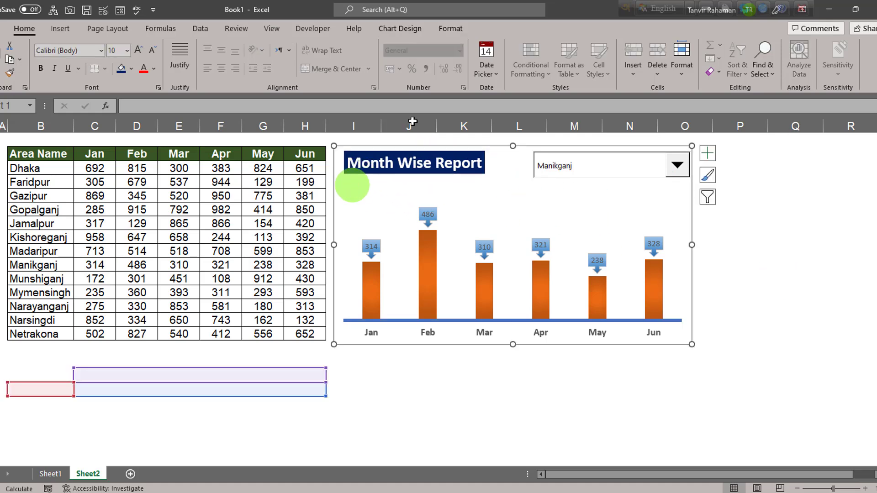
{"action": "left_click", "coordinate": [400, 29]}
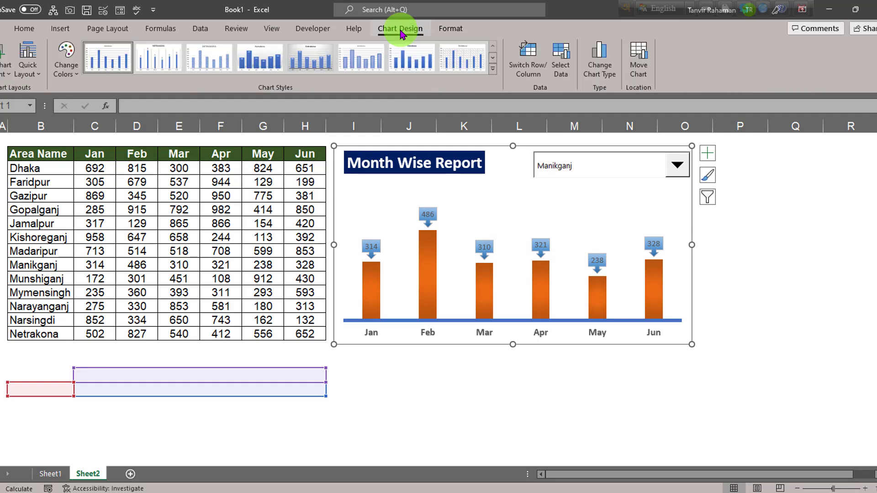
{"action": "left_click", "coordinate": [493, 70]}
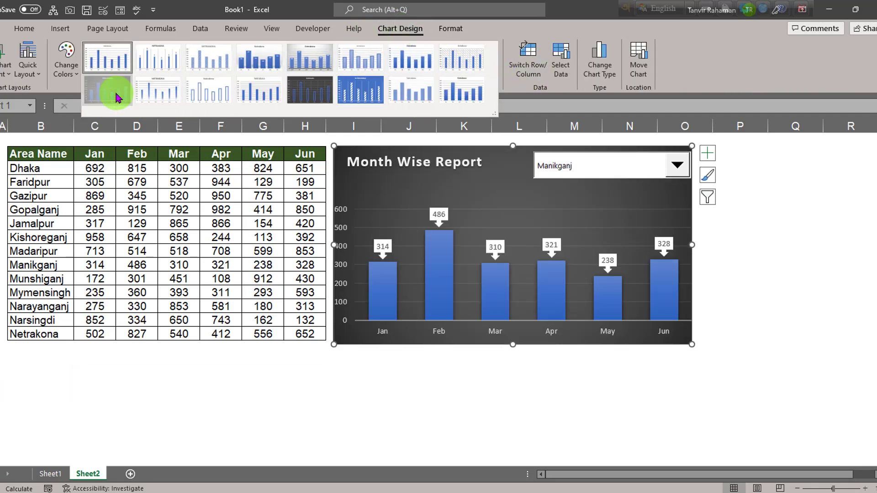
{"action": "left_click", "coordinate": [116, 98]}
{"action": "left_click", "coordinate": [804, 237]}
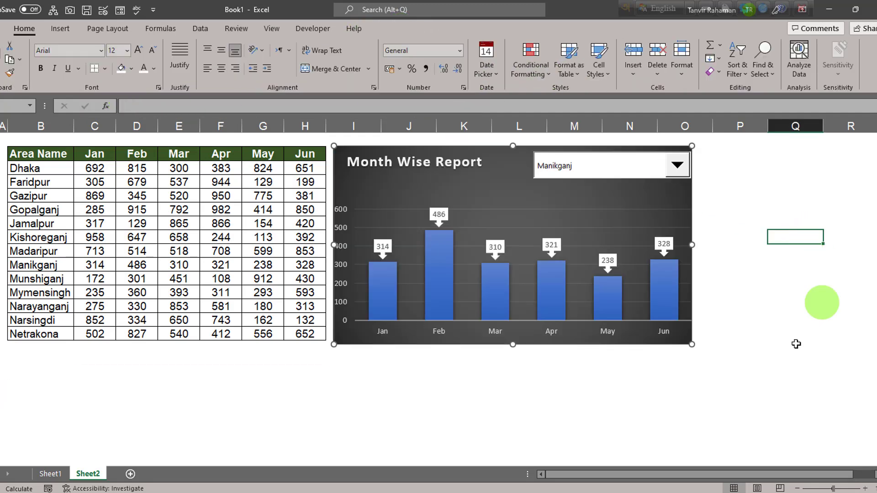
Delete the chart's vertical value axis and remove its gridlines.
{"action": "left_click", "coordinate": [352, 230]}
{"action": "key", "text": "Delete"}
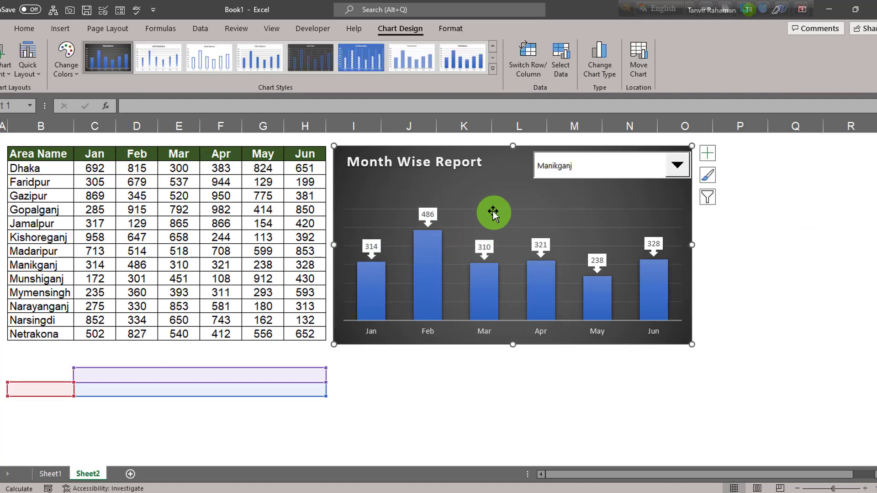
{"action": "left_click", "coordinate": [542, 227]}
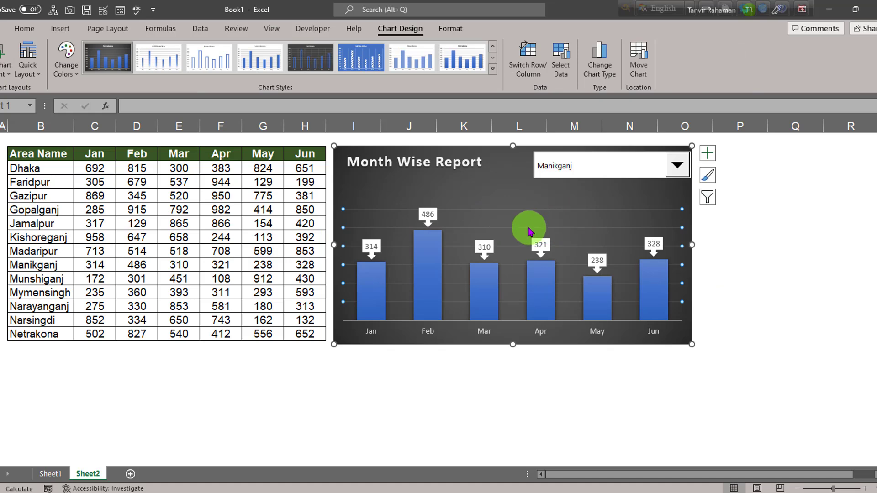
{"action": "left_click", "coordinate": [525, 231]}
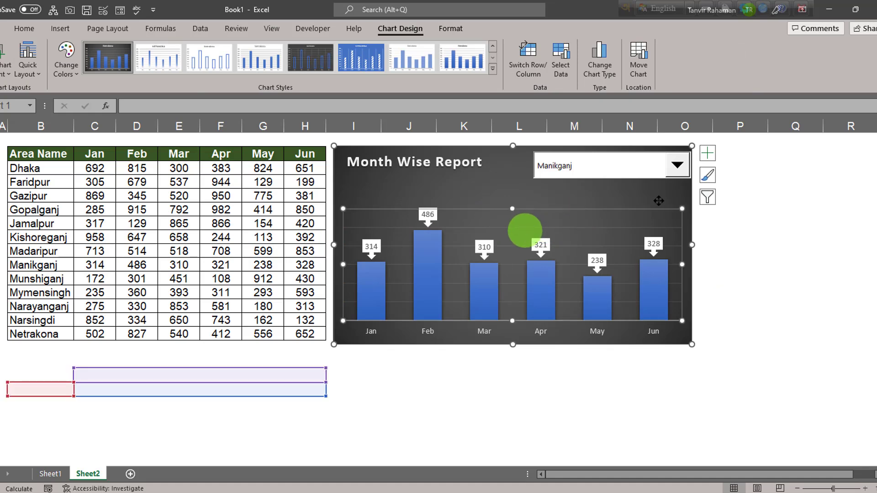
{"action": "left_click", "coordinate": [708, 153]}
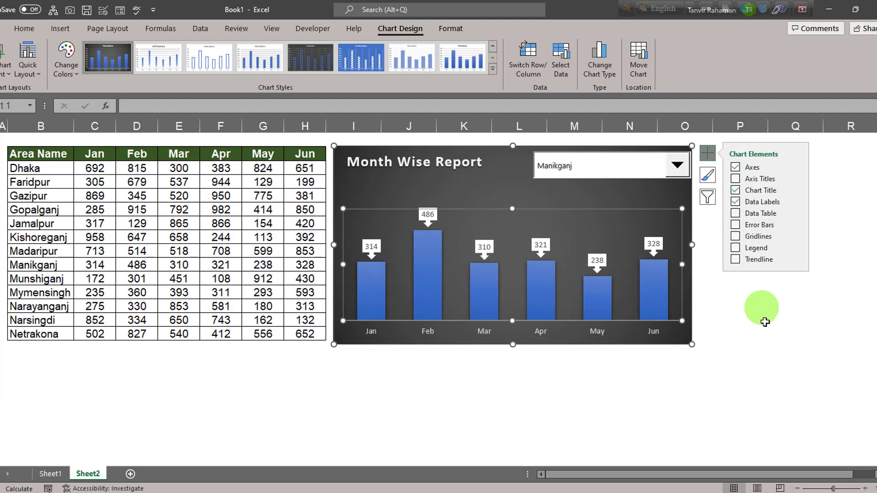
{"action": "left_click", "coordinate": [781, 335]}
{"action": "left_click", "coordinate": [542, 381]}
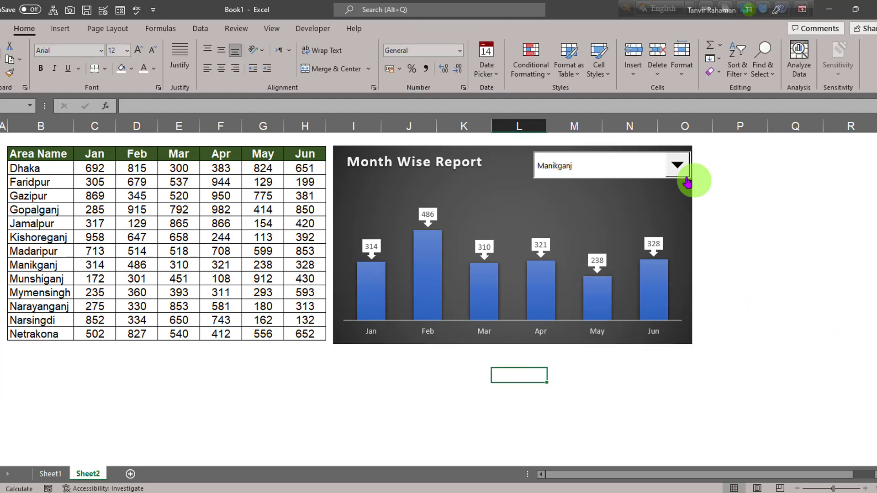
Test the chart by choosing Mymensingh, Narayanganj, Kishoreganj, Netrakona, Manikganj and Madaripur in the combo box.
{"action": "left_click", "coordinate": [678, 166]}
{"action": "left_click", "coordinate": [581, 219]}
{"action": "left_click", "coordinate": [678, 165]}
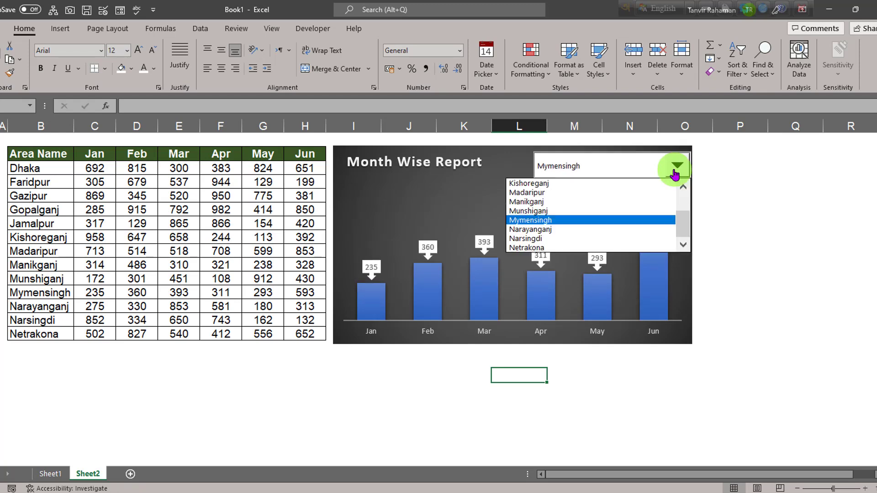
{"action": "left_click", "coordinate": [590, 227]}
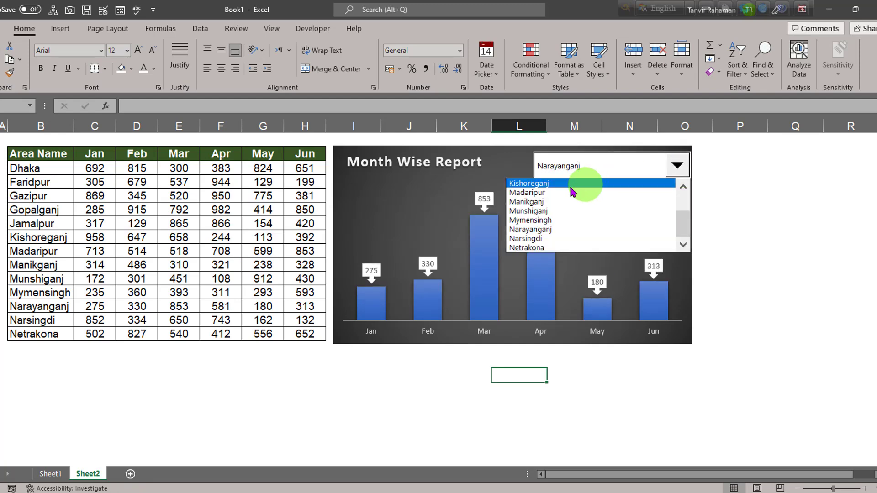
{"action": "left_click", "coordinate": [572, 184]}
{"action": "left_click", "coordinate": [676, 166]}
{"action": "left_click", "coordinate": [539, 247]}
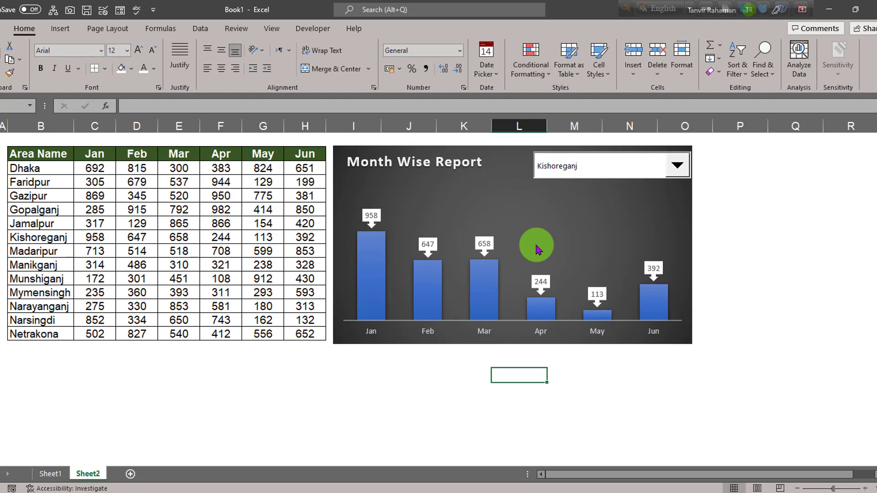
{"action": "left_click", "coordinate": [678, 166]}
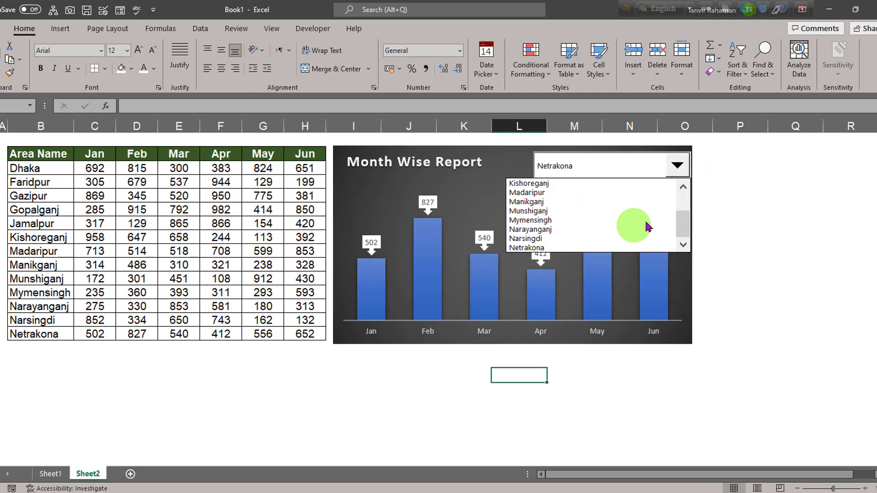
{"action": "left_click", "coordinate": [555, 201]}
{"action": "left_click", "coordinate": [677, 166]}
{"action": "left_click", "coordinate": [585, 192]}
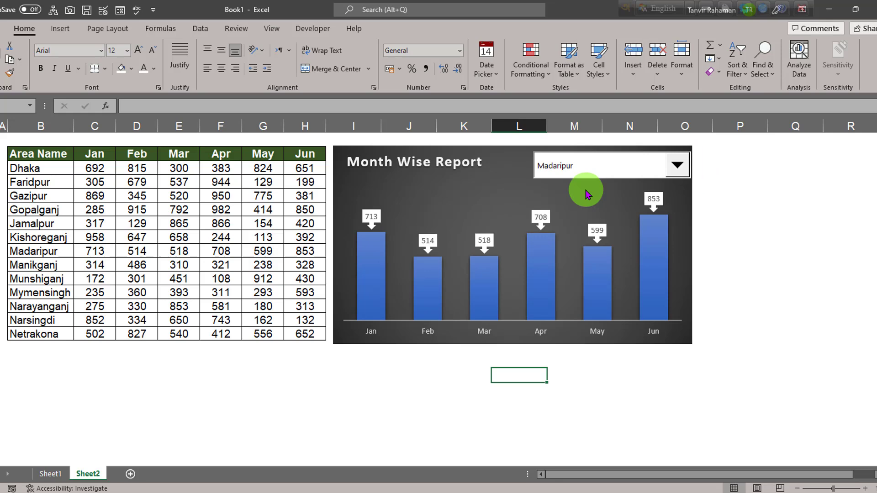
Insert a clustered column chart from the whole area sales table, including its headers, Jan to Jun.
{"action": "left_click", "coordinate": [765, 281]}
{"action": "left_click_drag", "start_coordinate": [41, 154], "coordinate": [304, 334]}
{"action": "left_click", "coordinate": [59, 29]}
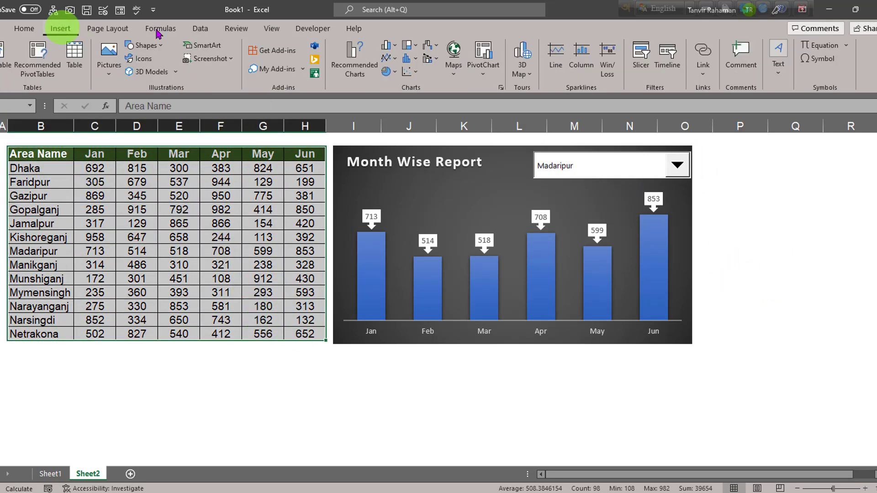
{"action": "left_click", "coordinate": [387, 45]}
{"action": "left_click", "coordinate": [399, 86]}
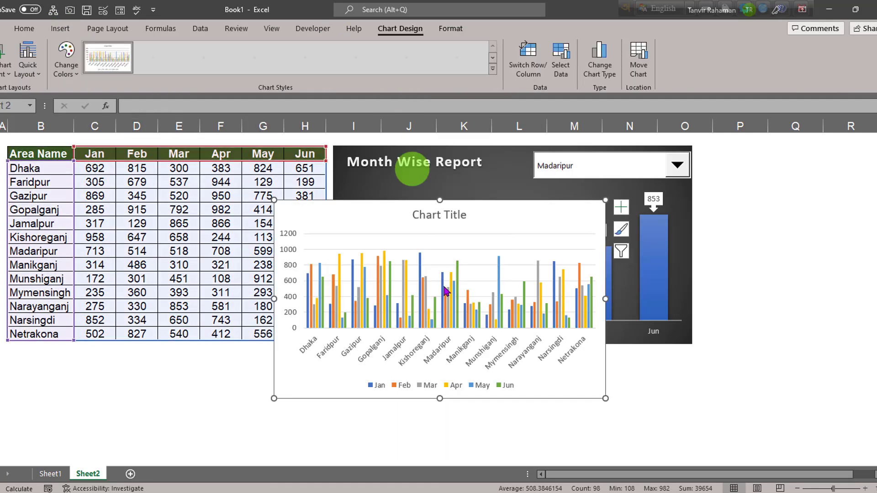
Move the new all-areas column chart over the lower part of the Month Wise Report chart.
{"action": "left_click_drag", "start_coordinate": [470, 225], "coordinate": [537, 235]}
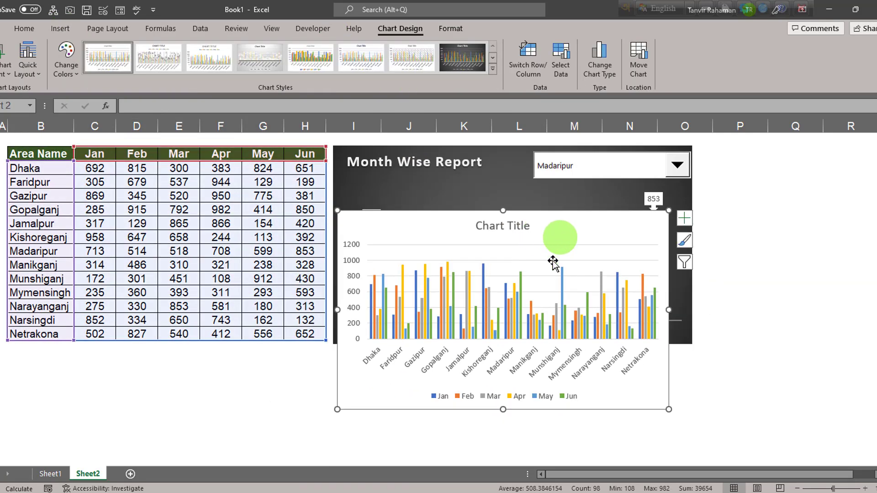
{"action": "left_click", "coordinate": [371, 365]}
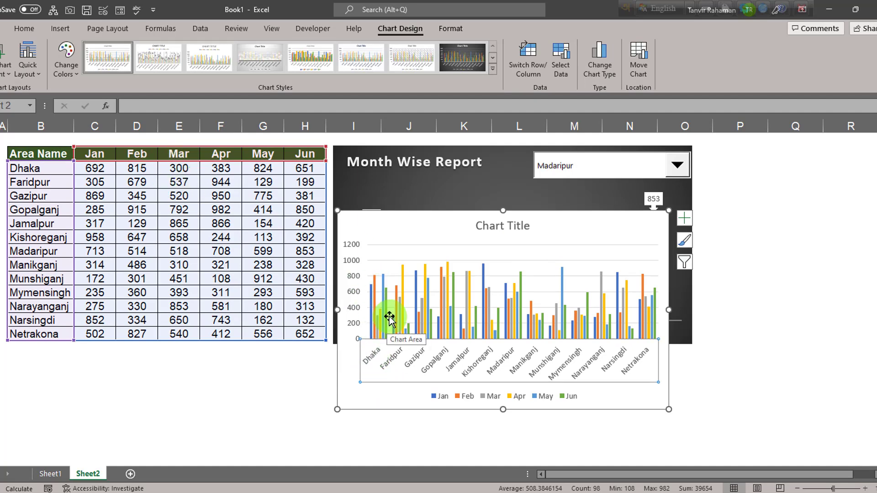
{"action": "left_click_drag", "start_coordinate": [571, 226], "coordinate": [572, 232]}
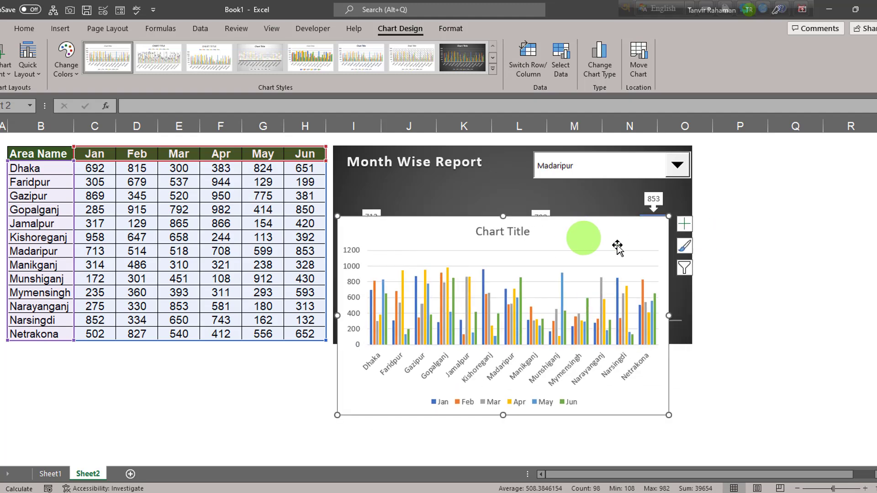
Filter the all-areas chart's categories to show only Dhaka, and tick Faridpur without applying it.
{"action": "left_click", "coordinate": [686, 271]}
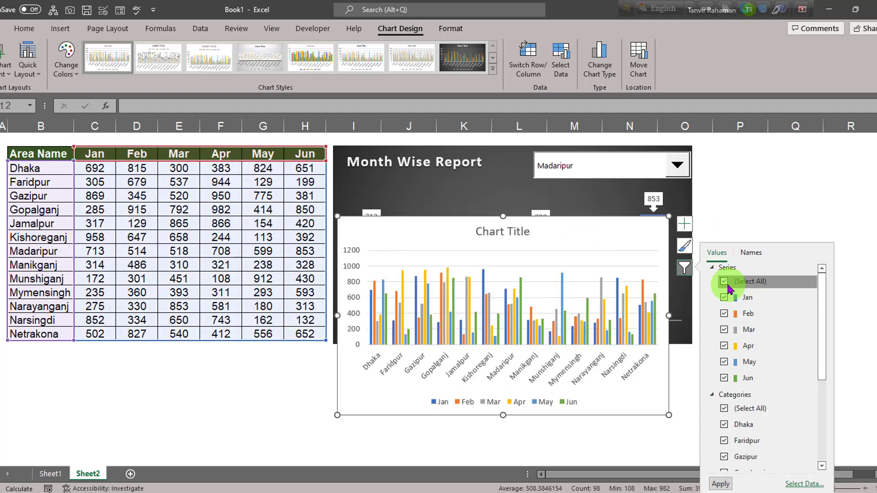
{"action": "left_click", "coordinate": [724, 408]}
{"action": "left_click", "coordinate": [724, 425]}
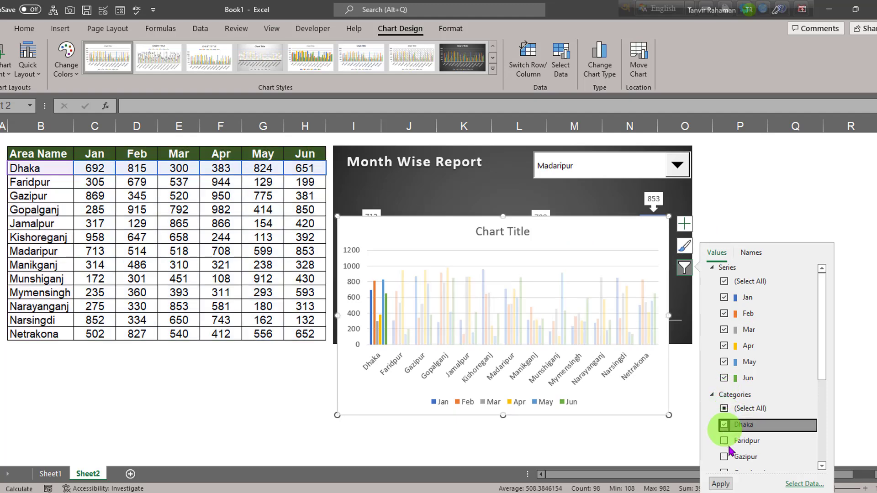
{"action": "left_click", "coordinate": [720, 484]}
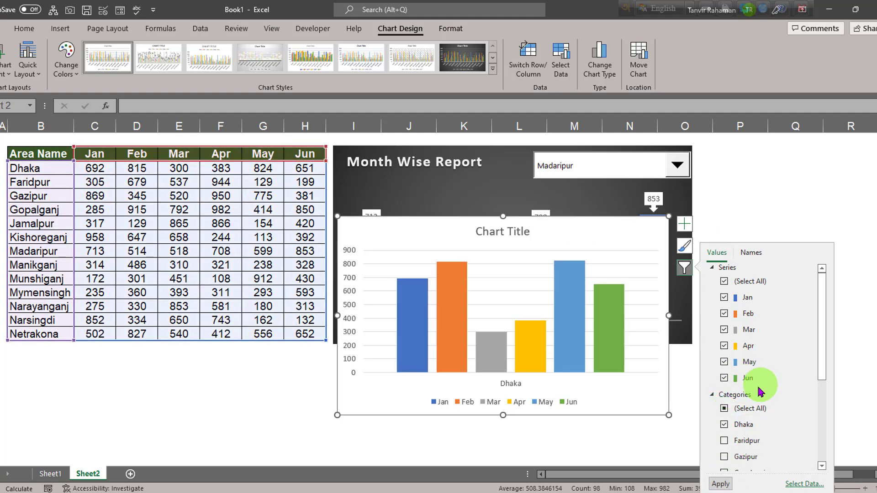
{"action": "left_click", "coordinate": [725, 442]}
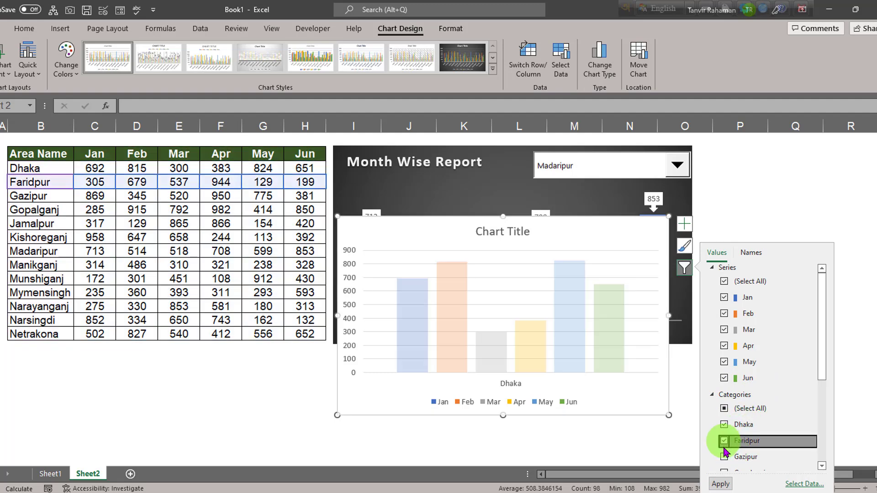
{"action": "left_click", "coordinate": [834, 229]}
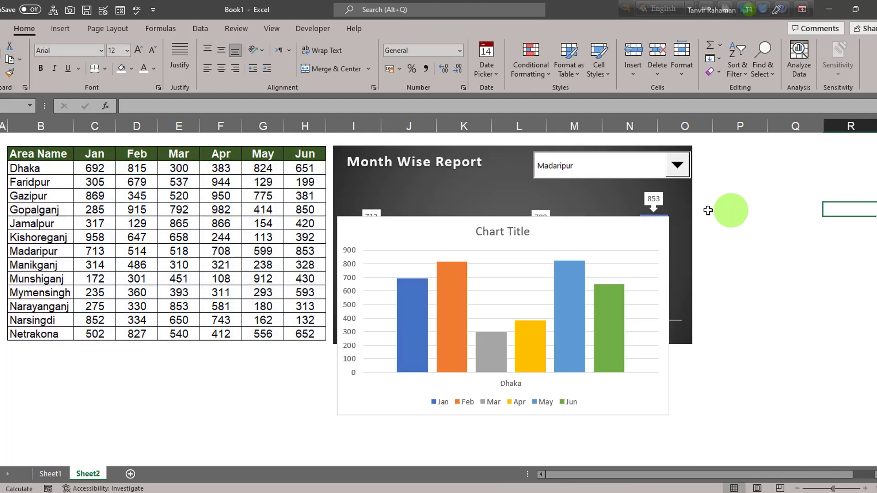
Delete the all-areas column chart covering the Month Wise Report.
{"action": "left_click", "coordinate": [614, 228]}
{"action": "key", "text": "Delete"}
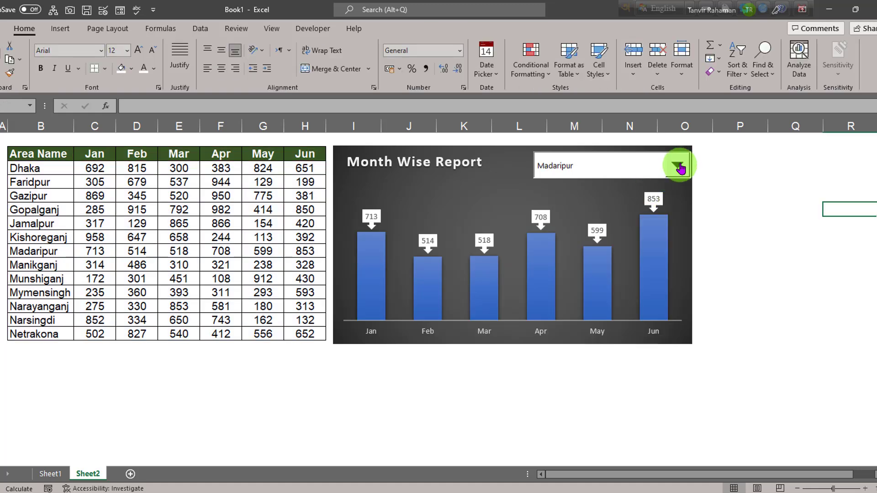
Test the Month Wise Report chart with two more areas in the combo box, ending on Narsingdi.
{"action": "left_click", "coordinate": [677, 165]}
{"action": "left_click", "coordinate": [588, 221]}
{"action": "left_click", "coordinate": [677, 168]}
{"action": "left_click", "coordinate": [576, 239]}
{"action": "left_click", "coordinate": [758, 209]}
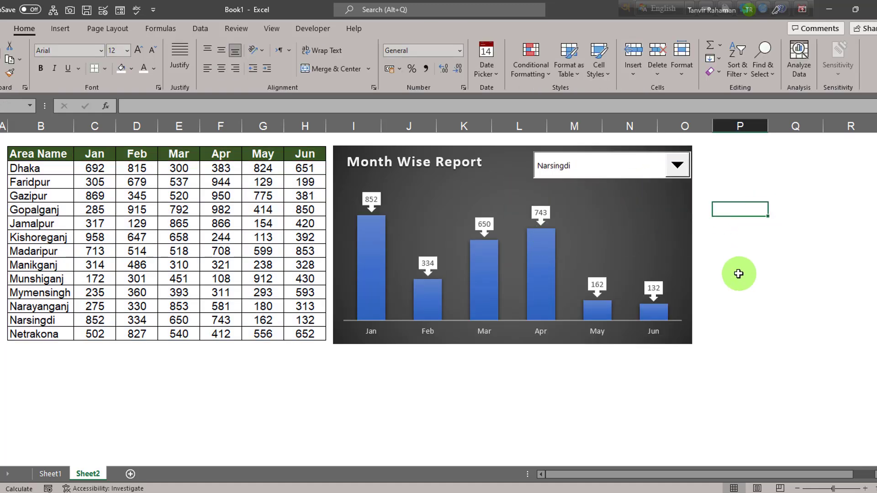